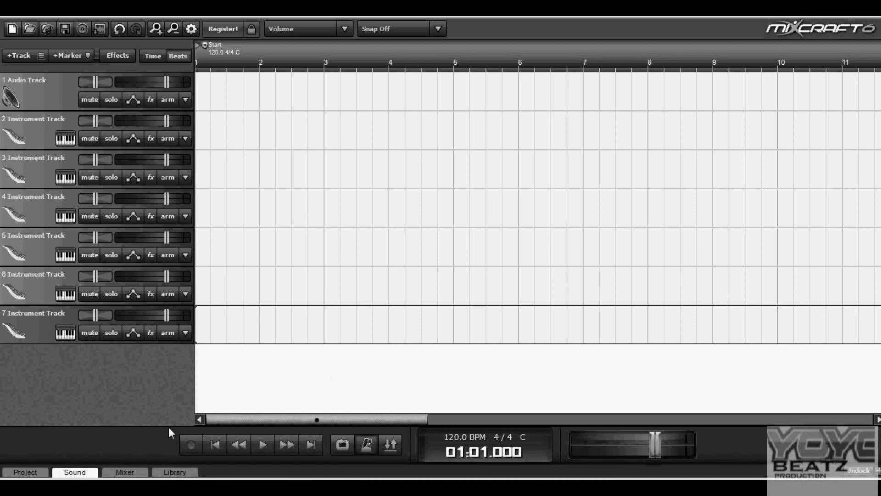
# Make instrument tracks 7, 6 and 5 taller, then shorten track 6 slightly.
pyautogui.moveTo(109, 342); pyautogui.dragTo(108, 366)
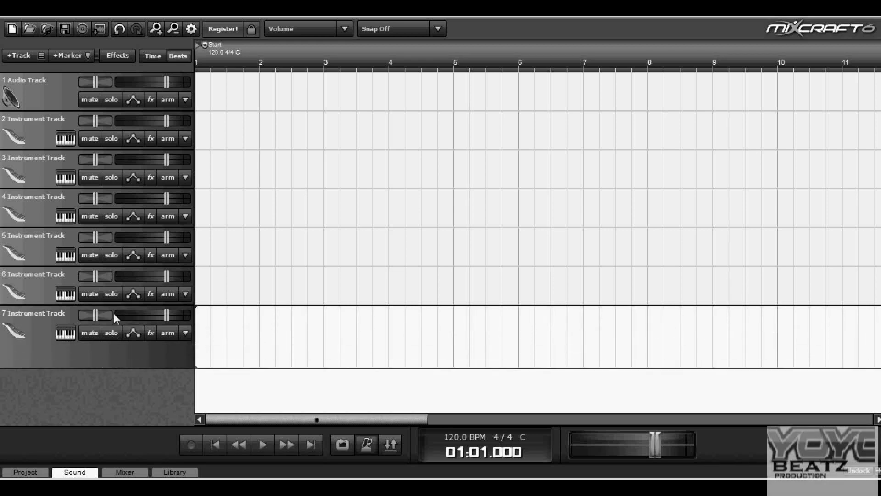
pyautogui.moveTo(114, 305); pyautogui.dragTo(114, 317)
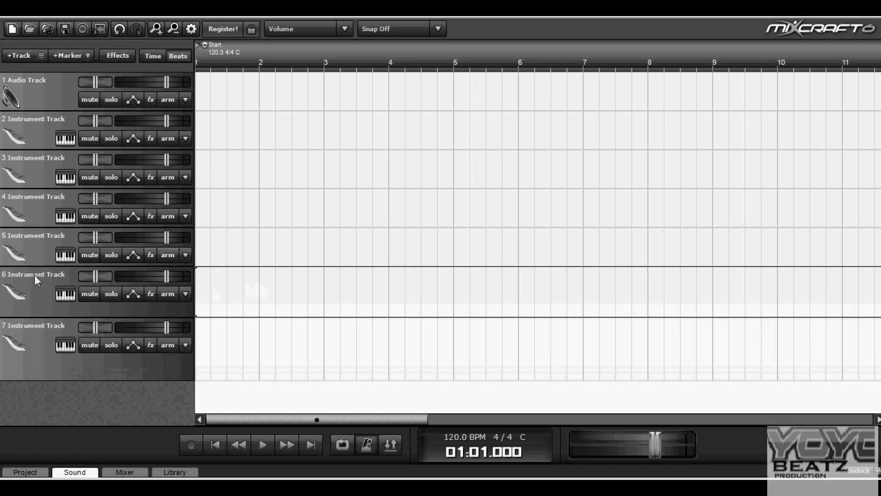
pyautogui.moveTo(42, 266); pyautogui.dragTo(42, 278)
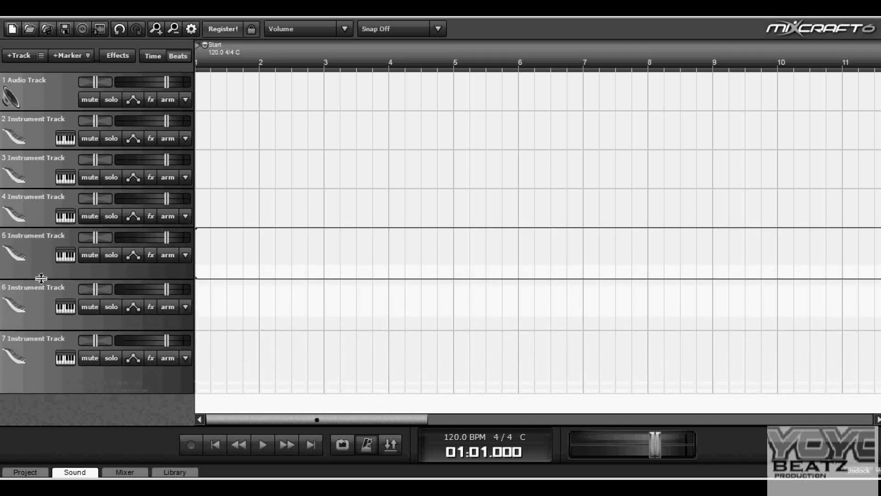
pyautogui.moveTo(118, 338)
pyautogui.click(124, 324)
pyautogui.moveTo(123, 330); pyautogui.dragTo(122, 325)
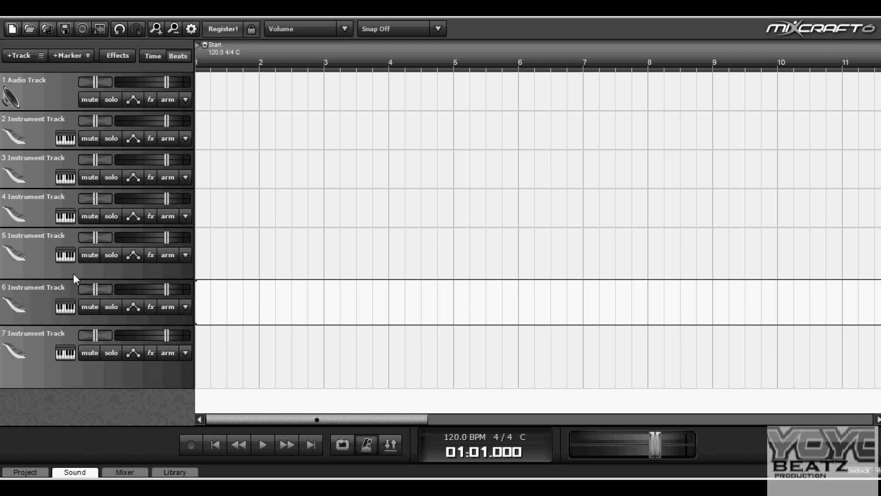
# Load the Massive VSTi from the VSTi Instruments category as track 5's instrument.
pyautogui.click(66, 255)
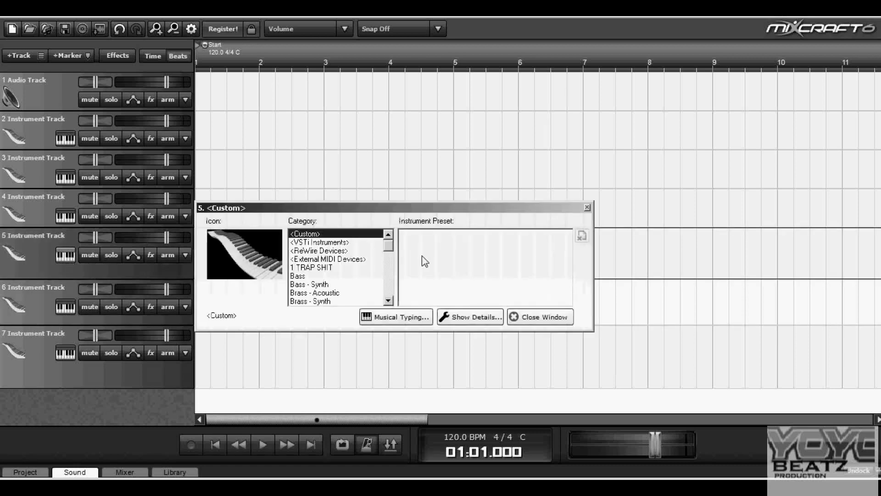
pyautogui.click(345, 268)
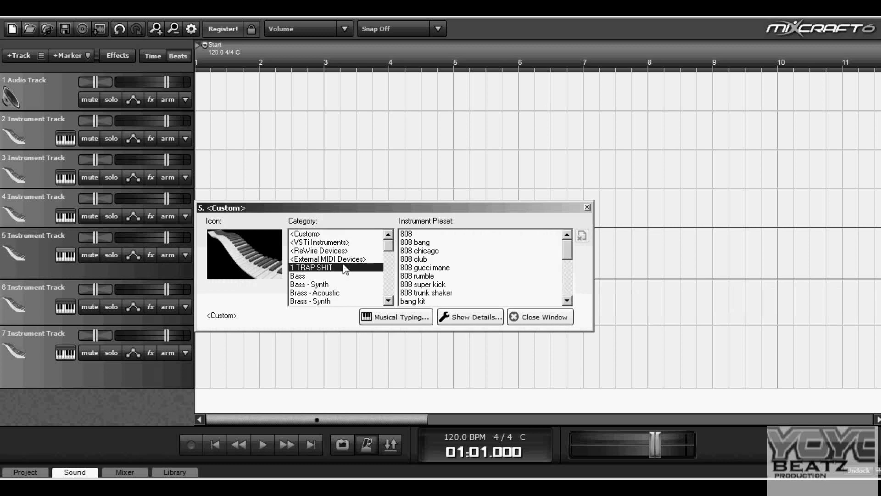
pyautogui.click(347, 258)
pyautogui.click(348, 250)
pyautogui.click(348, 243)
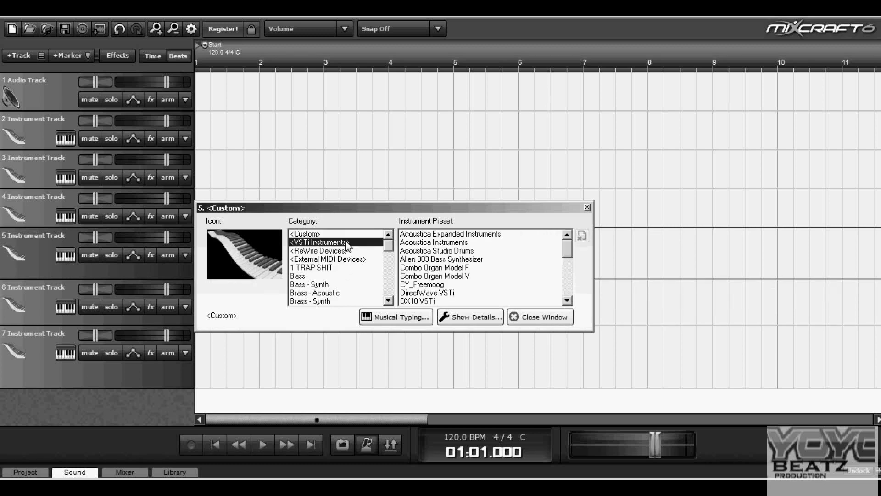
pyautogui.moveTo(569, 248); pyautogui.dragTo(567, 260)
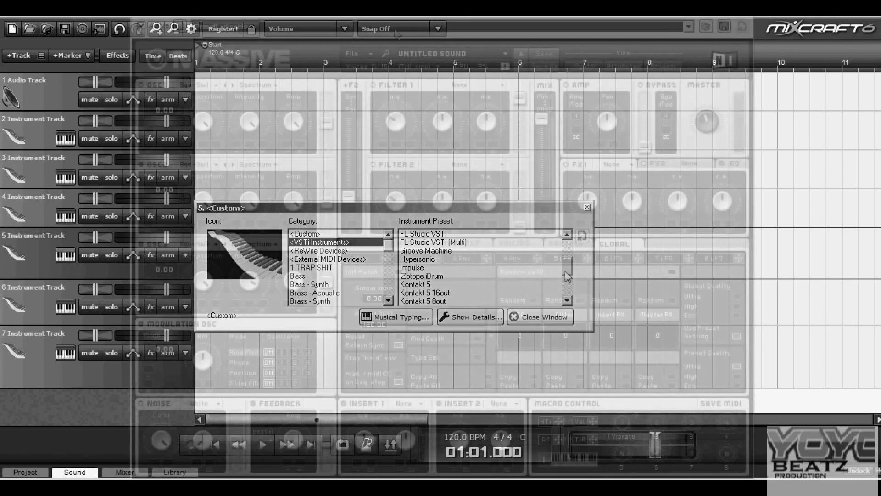
pyautogui.scroll(-3, 441, 285)
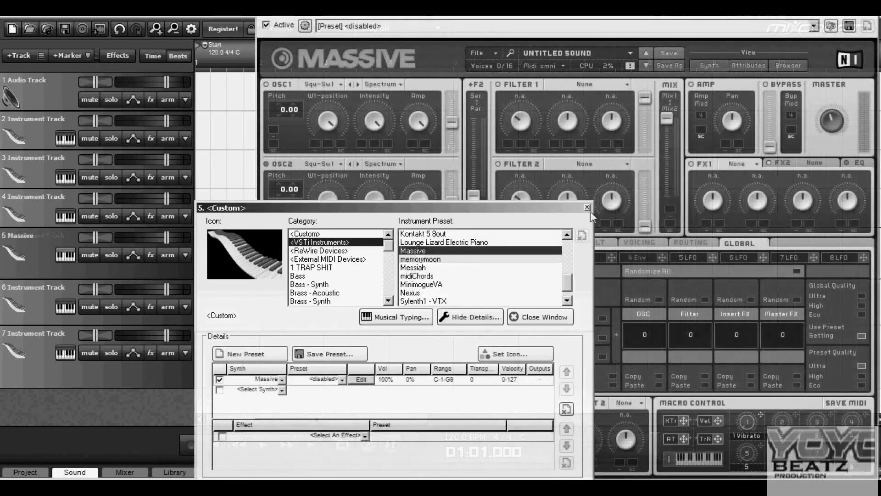
pyautogui.click(587, 207)
# Open the Musical Typing keyboard for track 5 and move it clear of the synth panels.
pyautogui.click(65, 255)
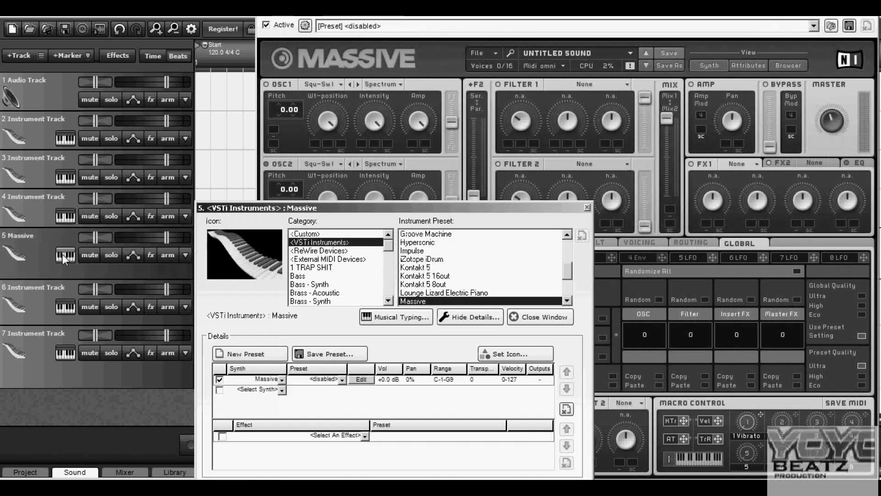
pyautogui.click(399, 318)
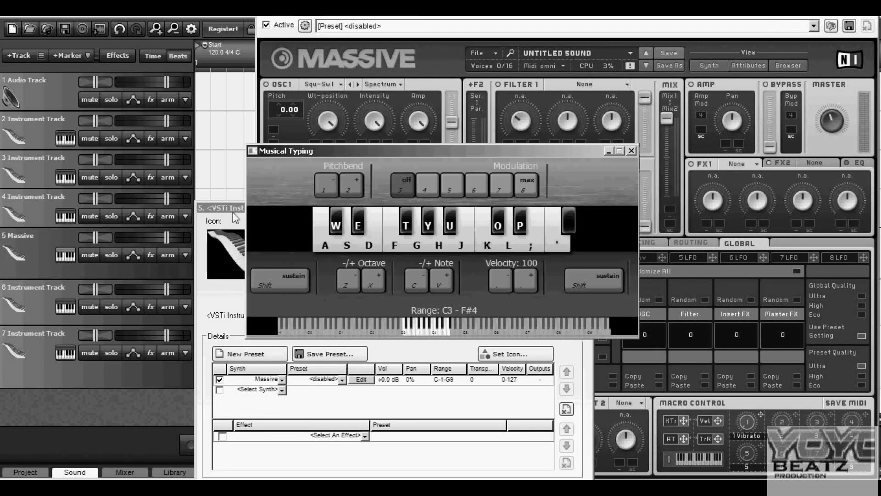
pyautogui.click(397, 318)
pyautogui.click(444, 155)
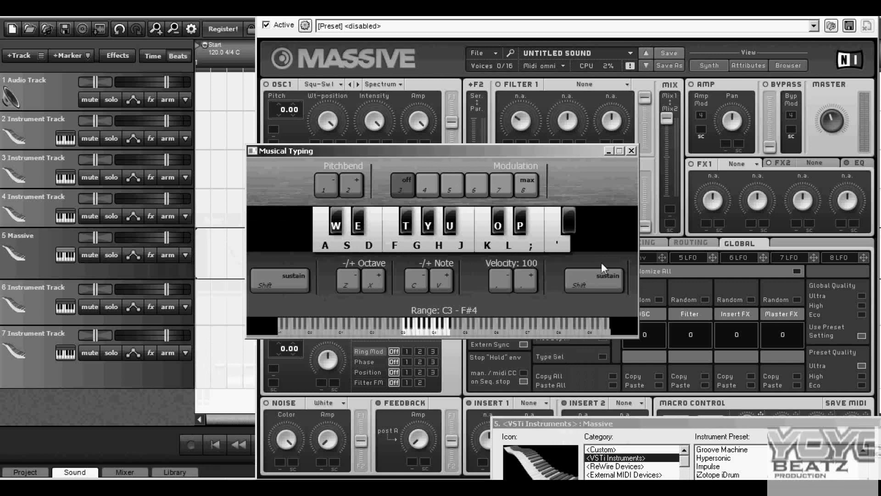
pyautogui.moveTo(601, 262); pyautogui.dragTo(631, 266)
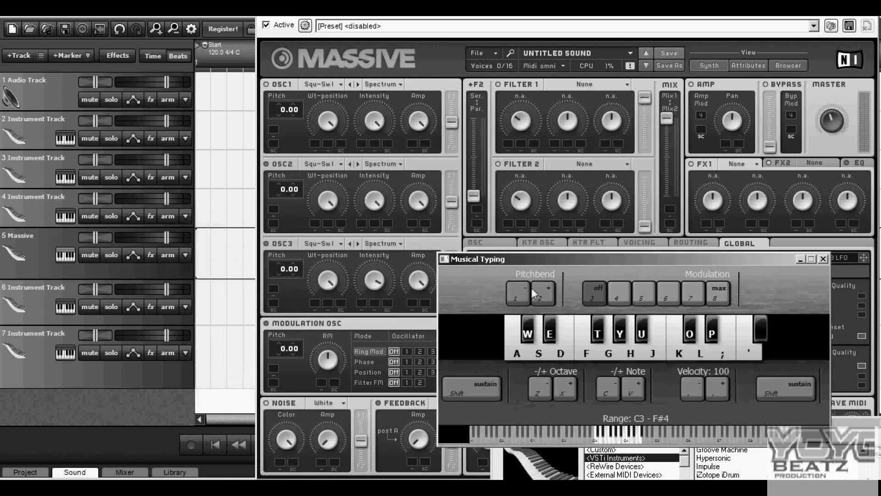
pyautogui.moveTo(459, 259); pyautogui.dragTo(233, 326)
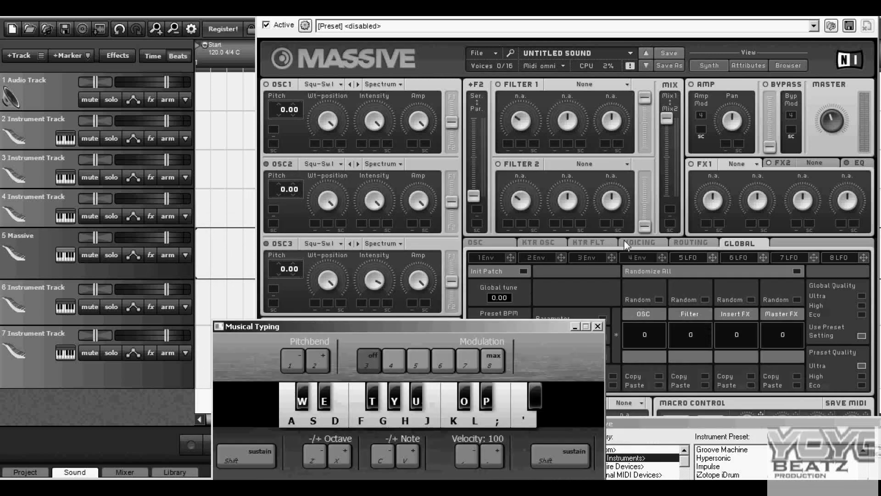
# Assign Massive's envelope 3 to modulate oscillator 1's pitch.
pyautogui.click(608, 261)
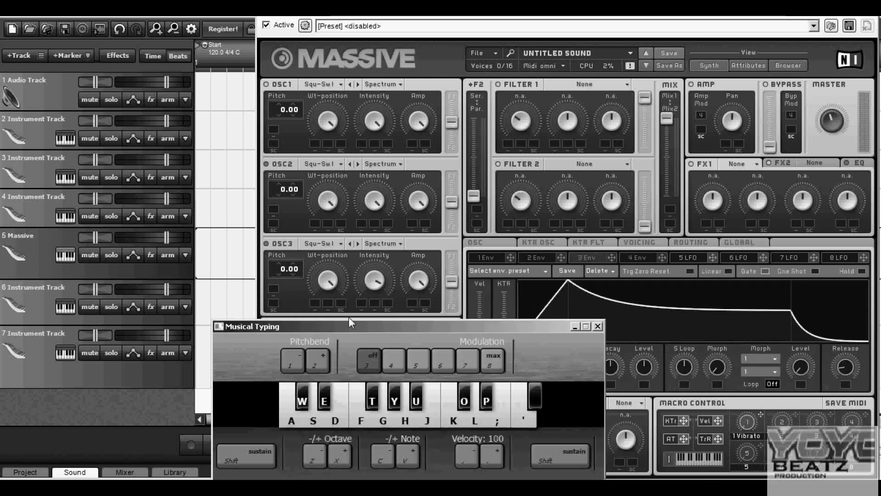
pyautogui.click(613, 258)
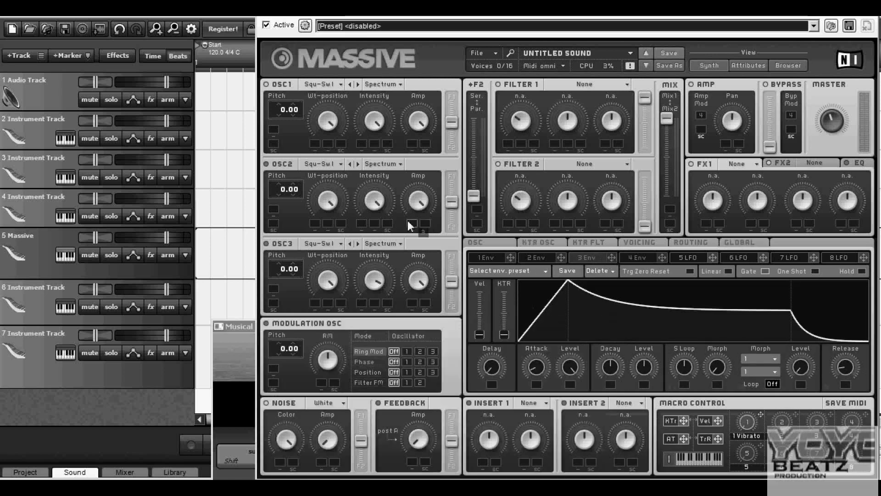
pyautogui.moveTo(272, 134); pyautogui.dragTo(272, 127)
pyautogui.click(242, 346)
# Audition the kick with Y, K, J and H test notes.
pyautogui.press('y')
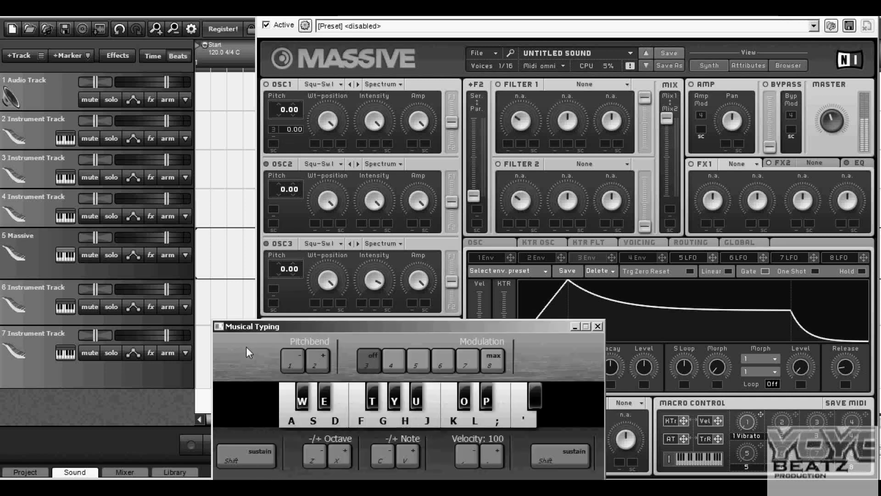
pyautogui.press('y')
pyautogui.press('y')
pyautogui.press('y')
pyautogui.press('y')
pyautogui.press('k')
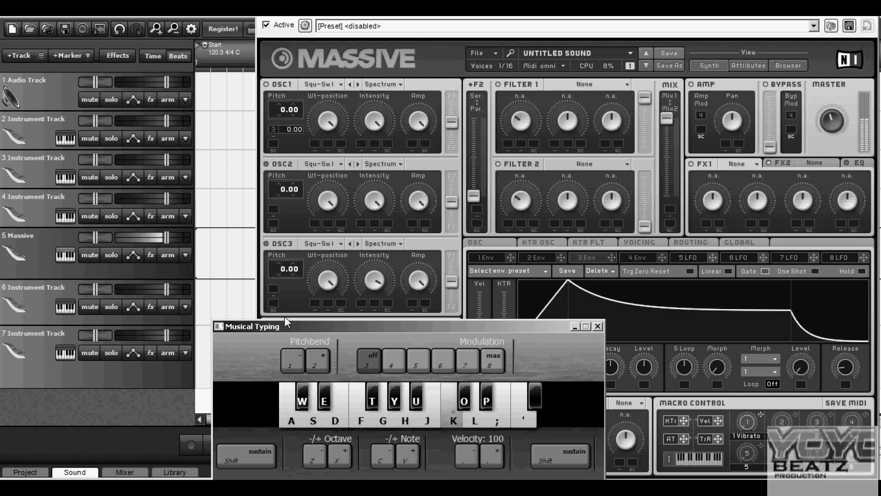
pyautogui.press('j')
pyautogui.press('h')
pyautogui.press('h')
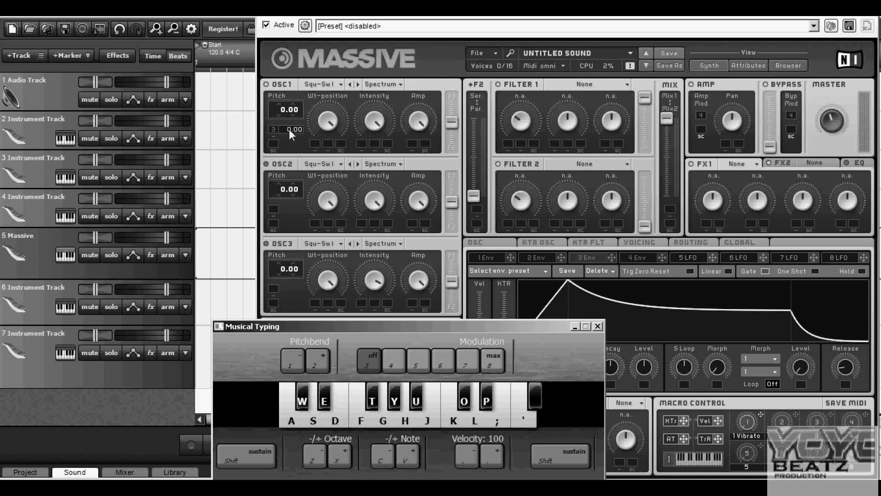
# Lower oscillator 1's pitch to -45.00 and play an H note to check it.
pyautogui.click(277, 114)
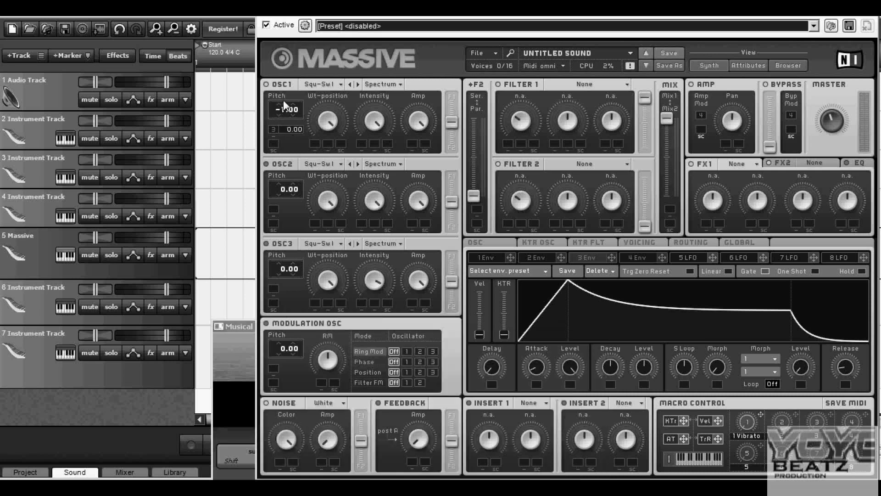
pyautogui.moveTo(282, 100); pyautogui.dragTo(278, 89)
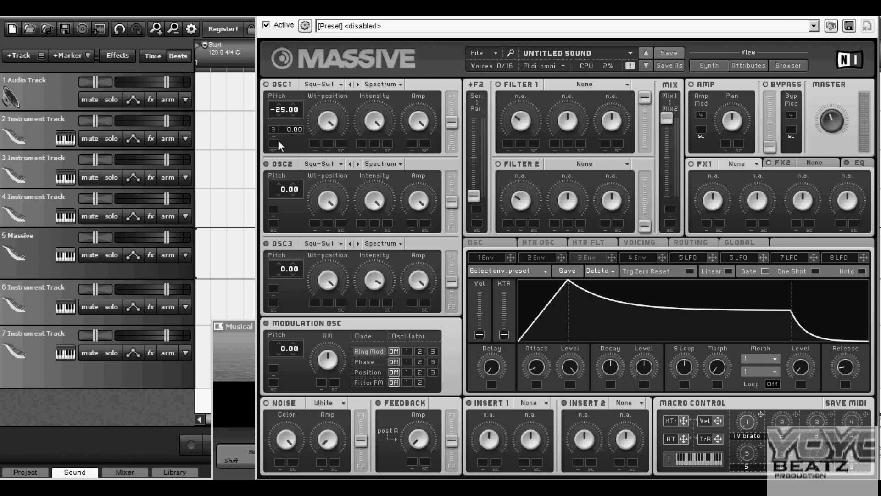
pyautogui.moveTo(279, 144); pyautogui.dragTo(272, 166)
pyautogui.click(253, 342)
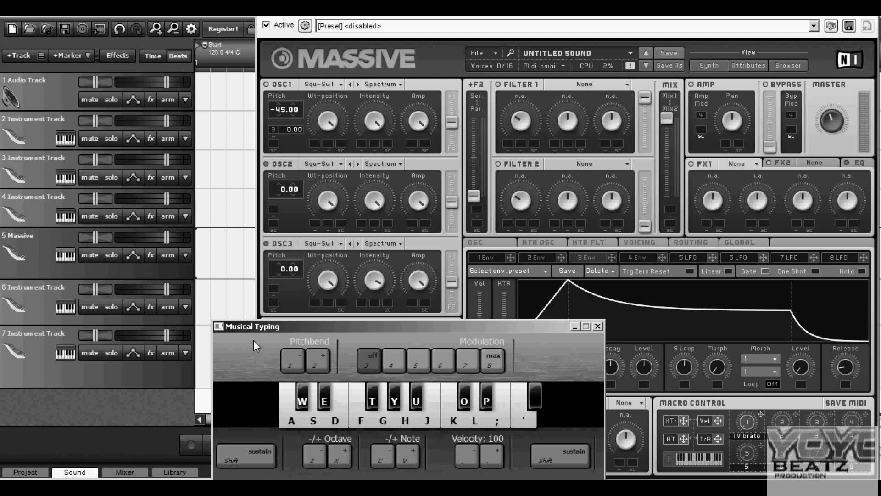
pyautogui.press('h')
pyautogui.press('h')
# Raise envelope 3's pitch modulation depth to 42, then 64, auditioning the kick each time.
pyautogui.click(288, 128)
pyautogui.moveTo(290, 110); pyautogui.dragTo(294, 77)
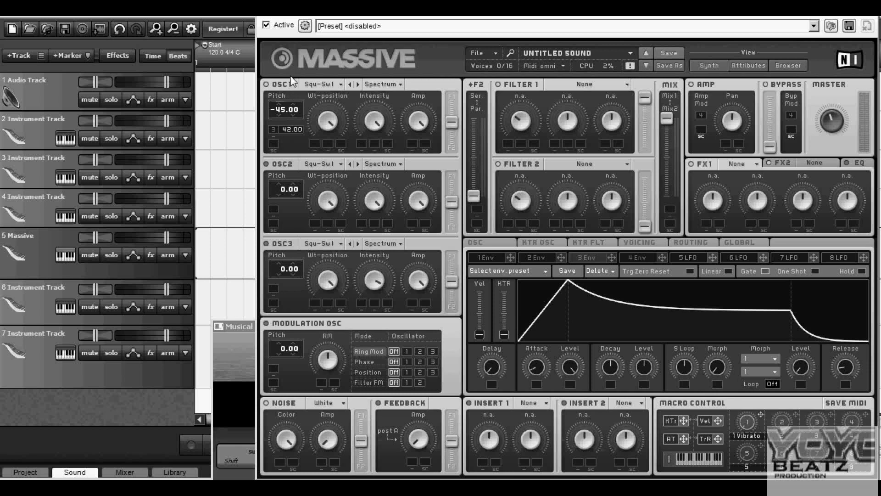
pyautogui.click(248, 356)
pyautogui.press('h')
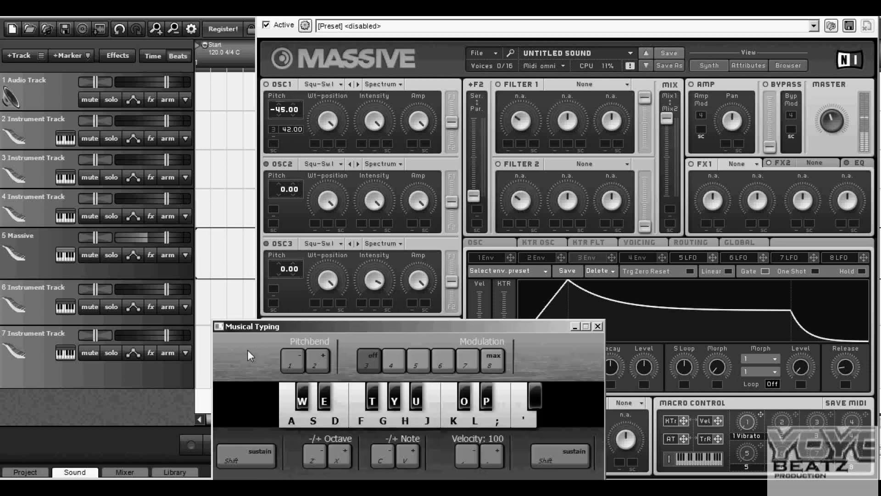
pyautogui.press('h')
pyautogui.press('h')
pyautogui.click(287, 125)
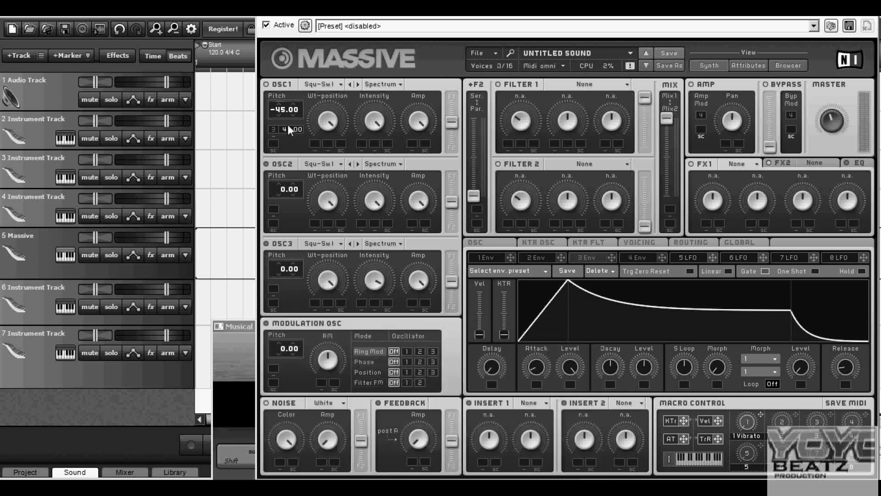
pyautogui.moveTo(288, 125); pyautogui.dragTo(288, 93)
pyautogui.click(252, 328)
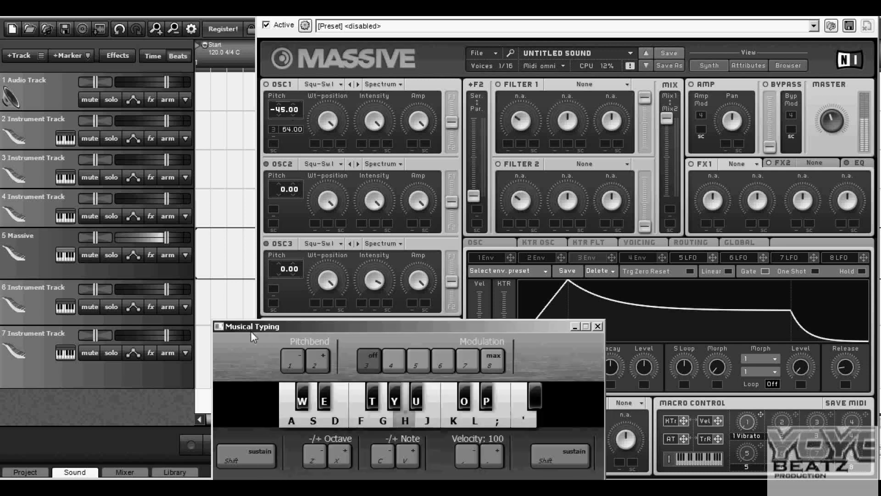
pyautogui.press('h')
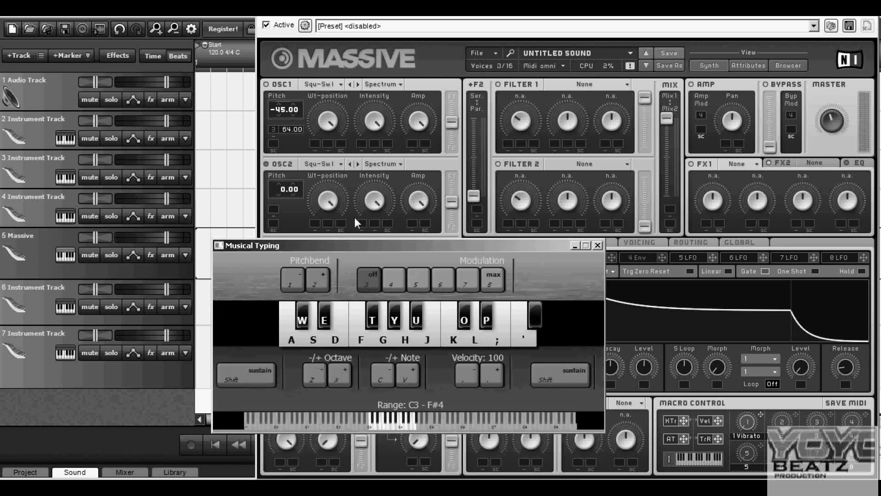
# Reduce envelope 3's pitch modulation depth to 26.00 and audition with G, H and O notes.
pyautogui.moveTo(288, 129); pyautogui.dragTo(288, 164)
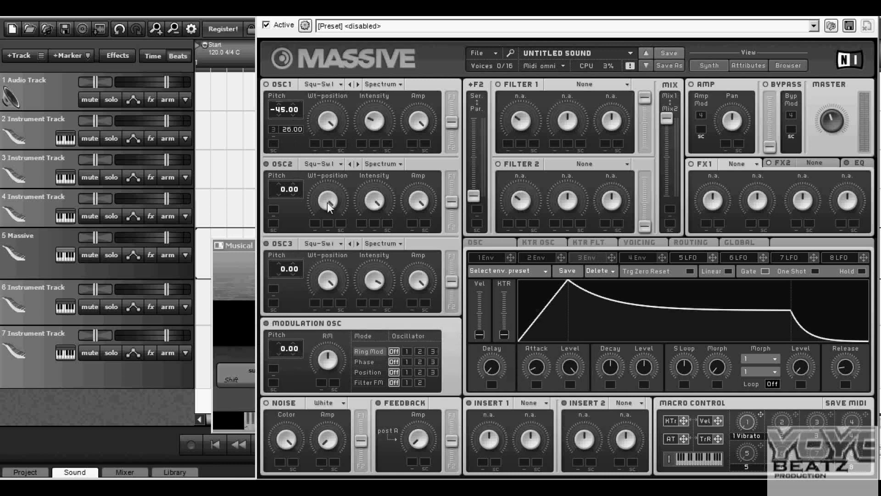
pyautogui.click(235, 316)
pyautogui.press('g')
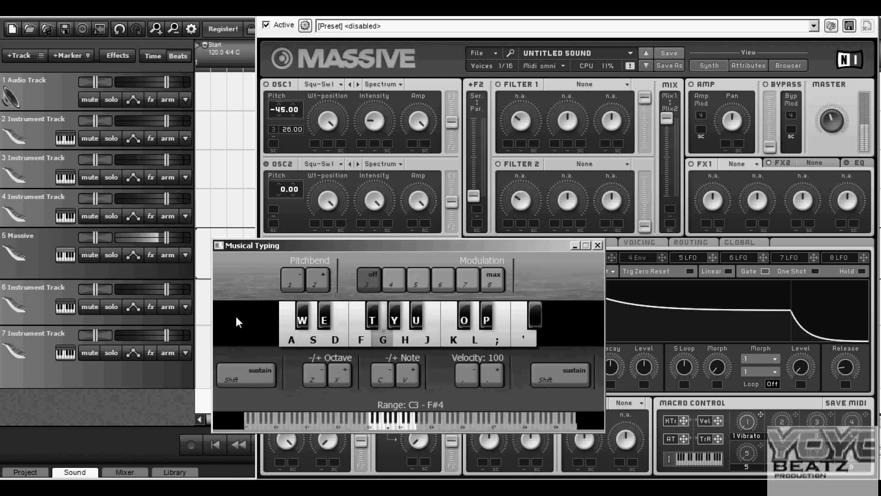
pyautogui.press('g')
pyautogui.press('h')
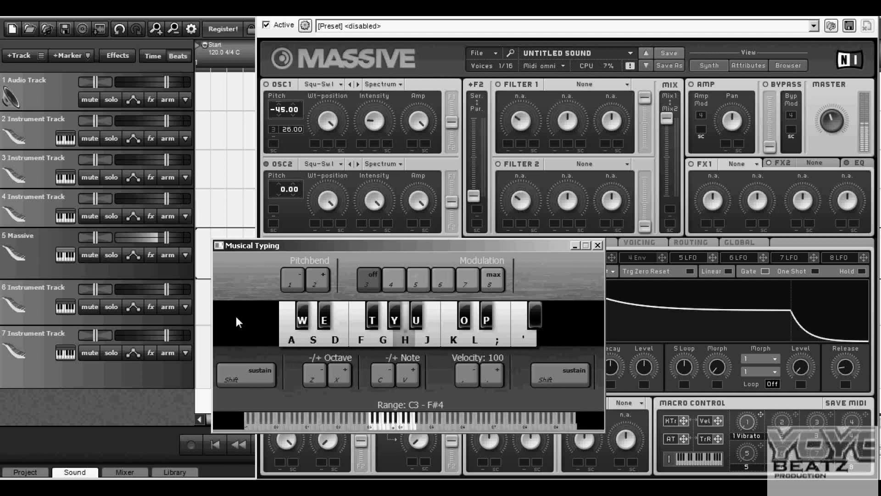
pyautogui.press('h')
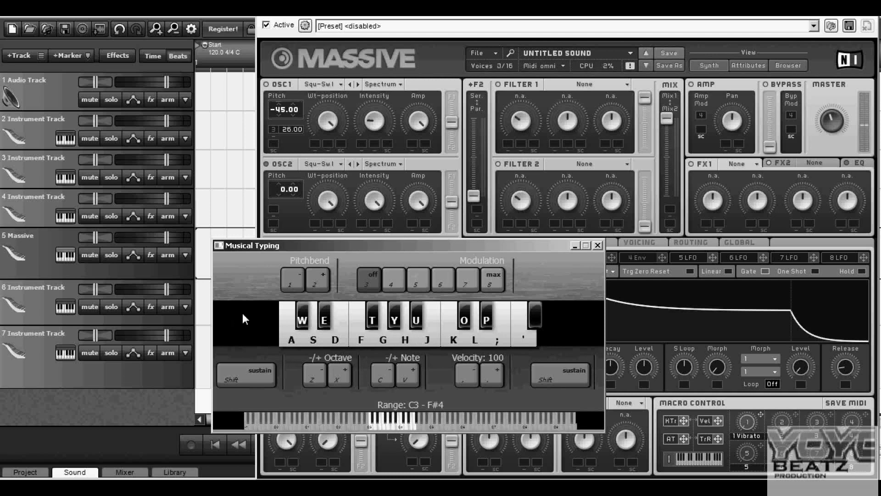
pyautogui.press('o')
pyautogui.click(627, 261)
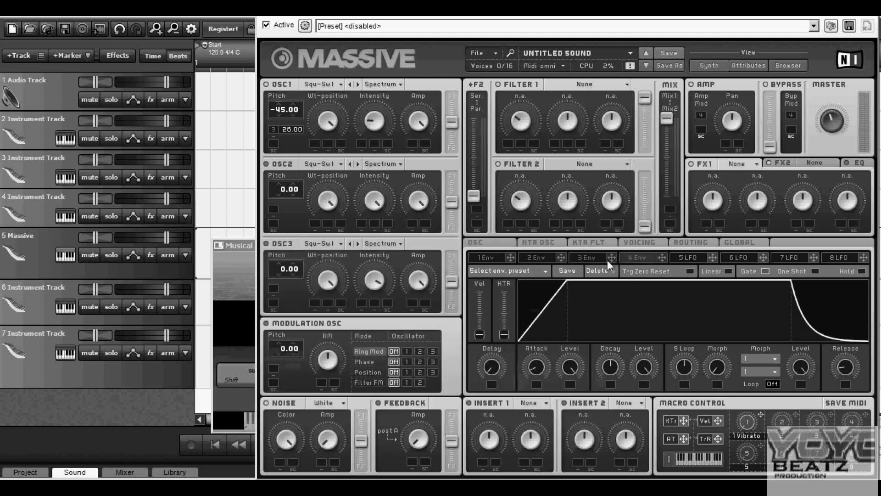
# Turn envelope 3's attack fully down for an instant attack and audition it.
pyautogui.click(593, 260)
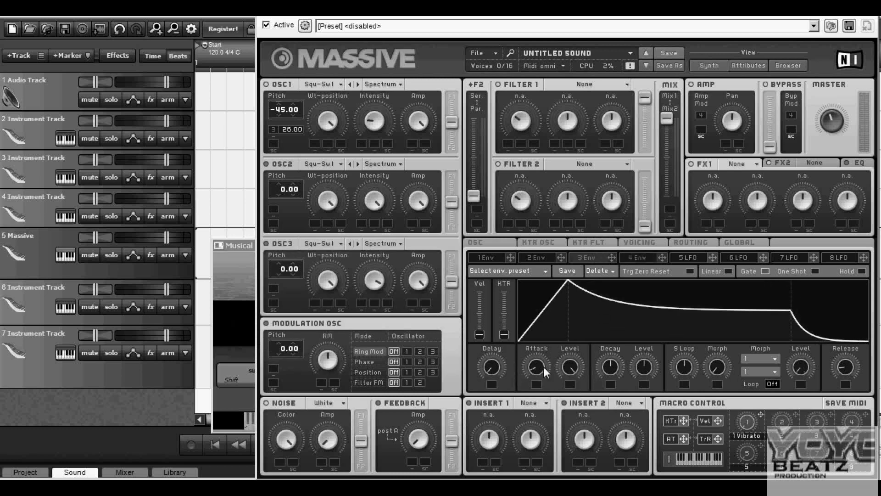
pyautogui.moveTo(544, 367); pyautogui.dragTo(529, 385)
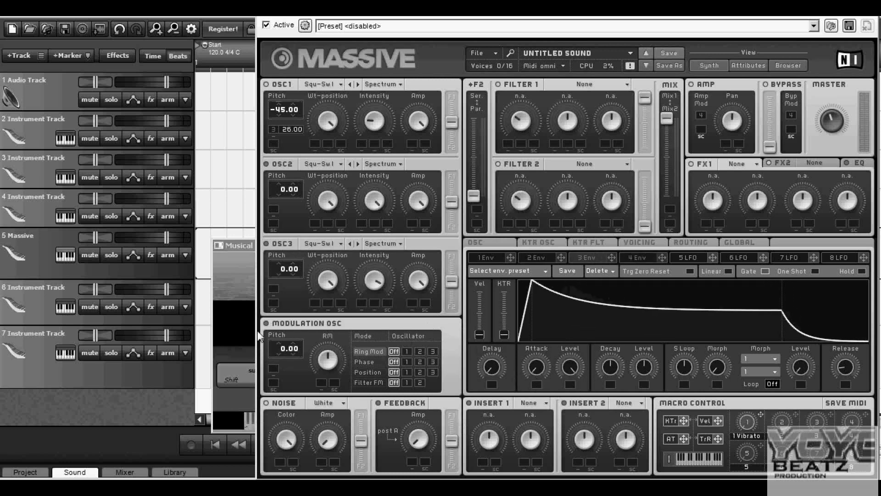
pyautogui.click(241, 332)
pyautogui.press('g')
pyautogui.press('g')
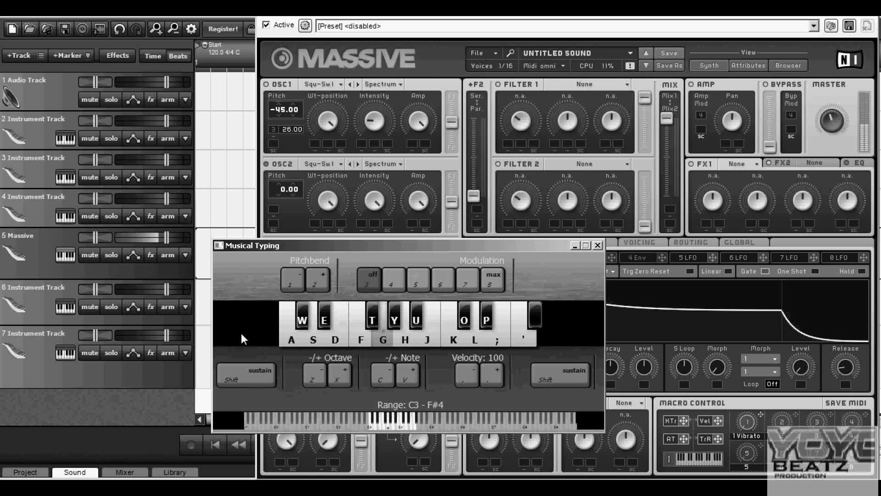
# Raise oscillator 1's pitch modulation amount to 33.00 and audition with G and J notes.
pyautogui.click(289, 130)
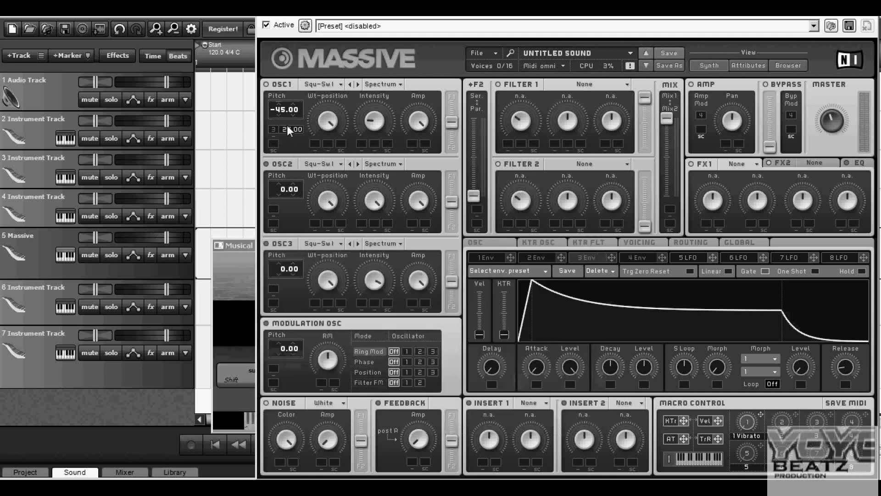
pyautogui.click(235, 262)
pyautogui.press('g')
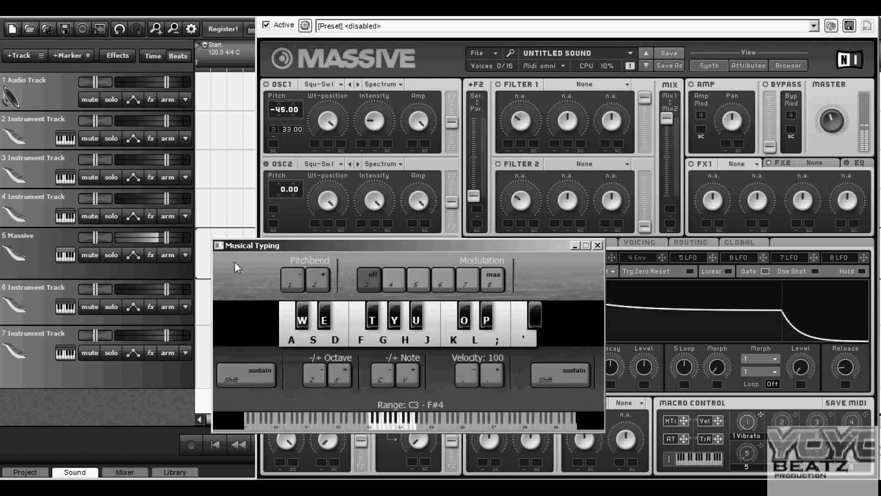
pyautogui.press('g')
pyautogui.press('j')
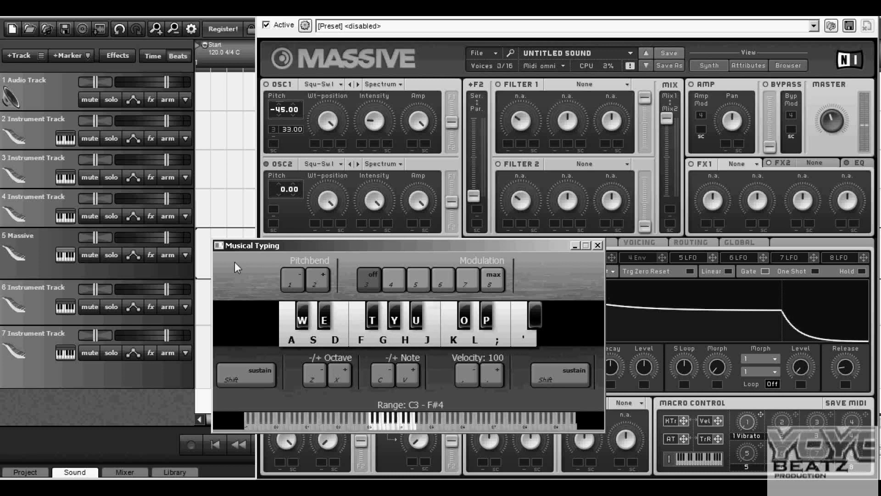
pyautogui.press('g')
pyautogui.press('g')
pyautogui.press('g')
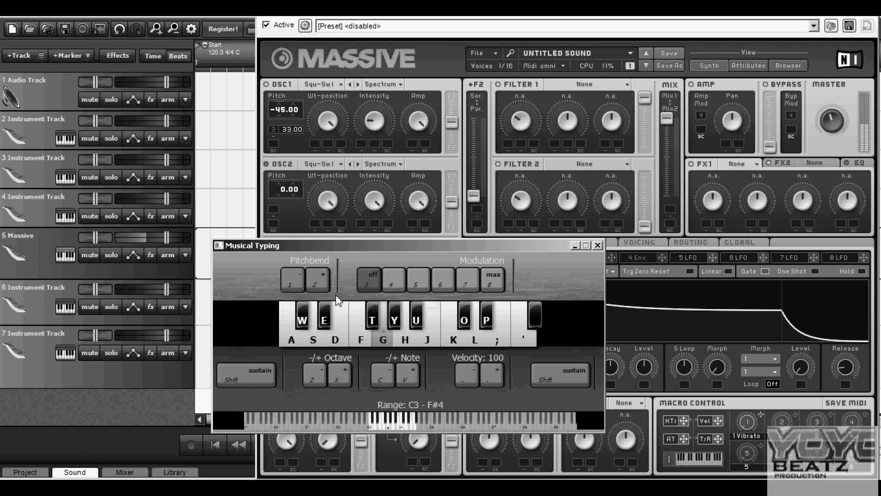
pyautogui.click(375, 127)
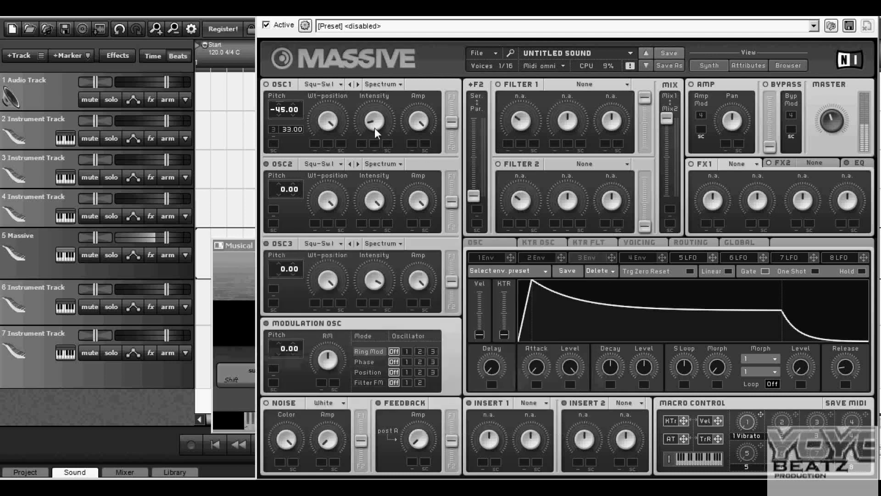
pyautogui.click(254, 261)
pyautogui.press('g')
pyautogui.press('g')
pyautogui.press('g')
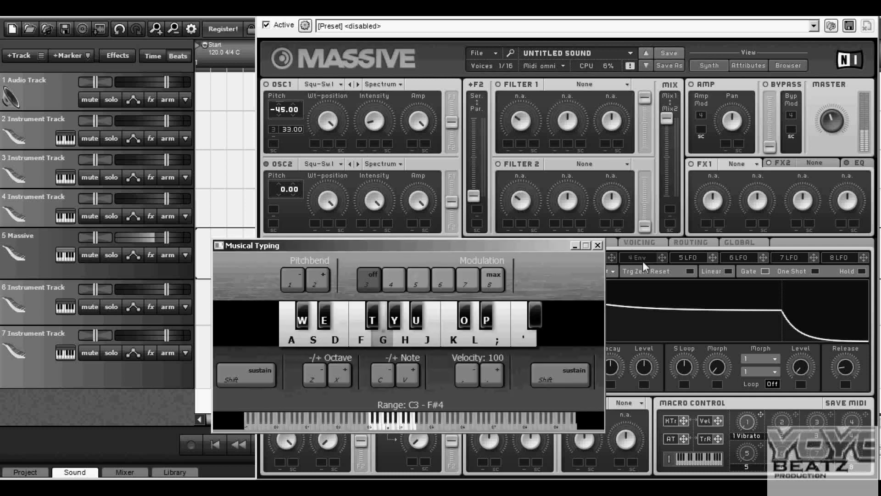
# Shorten envelope 3's decay, then lengthen it slightly, and play a G note.
pyautogui.click(658, 285)
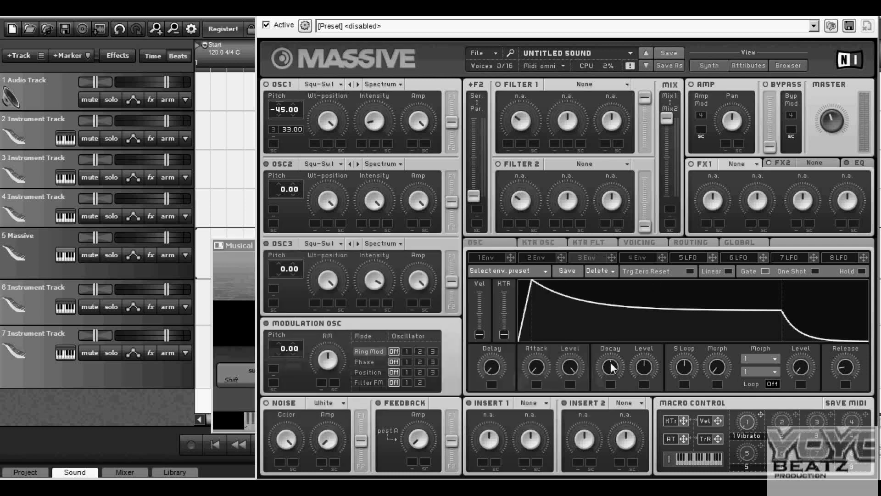
pyautogui.moveTo(610, 362); pyautogui.dragTo(609, 368)
pyautogui.click(252, 335)
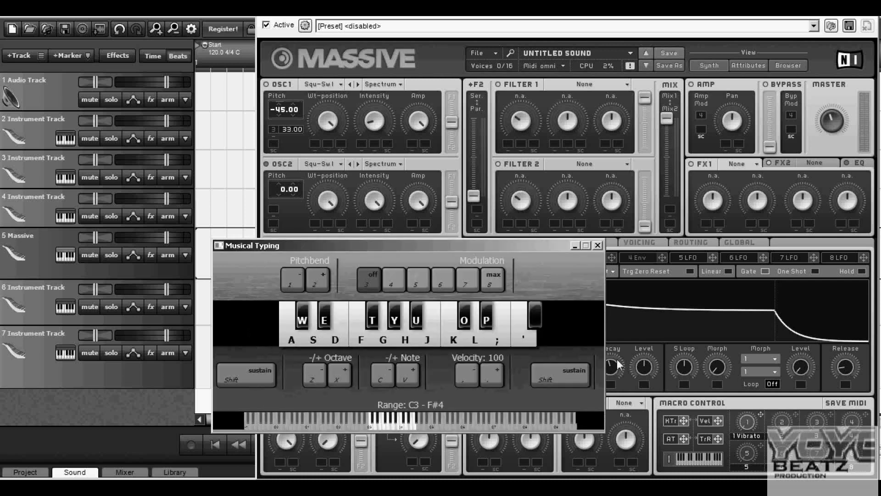
pyautogui.moveTo(612, 368); pyautogui.dragTo(612, 350)
pyautogui.click(236, 321)
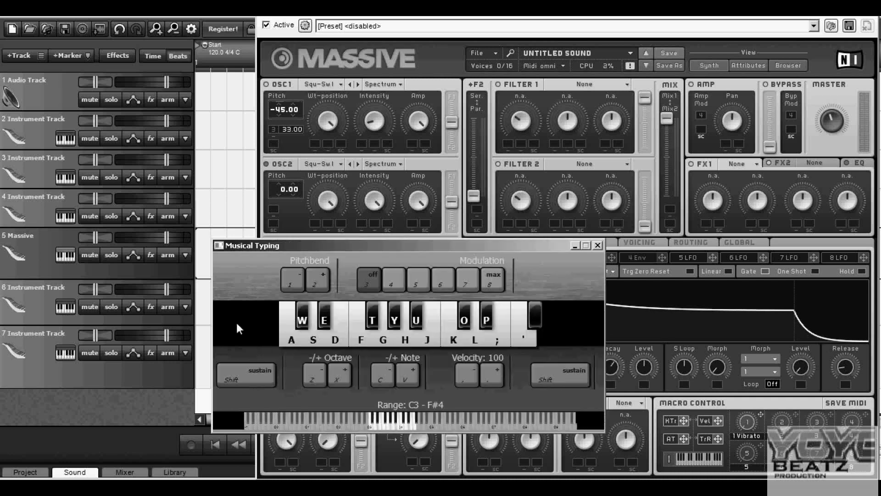
pyautogui.press('g')
# Repeatedly audition the kick with G notes to confirm the envelope 3 decay.
pyautogui.click(610, 367)
pyautogui.click(243, 338)
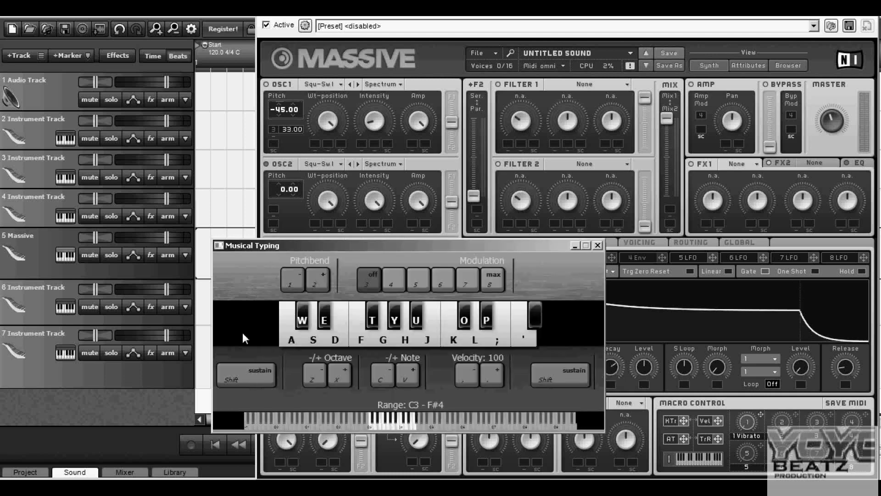
pyautogui.press('g')
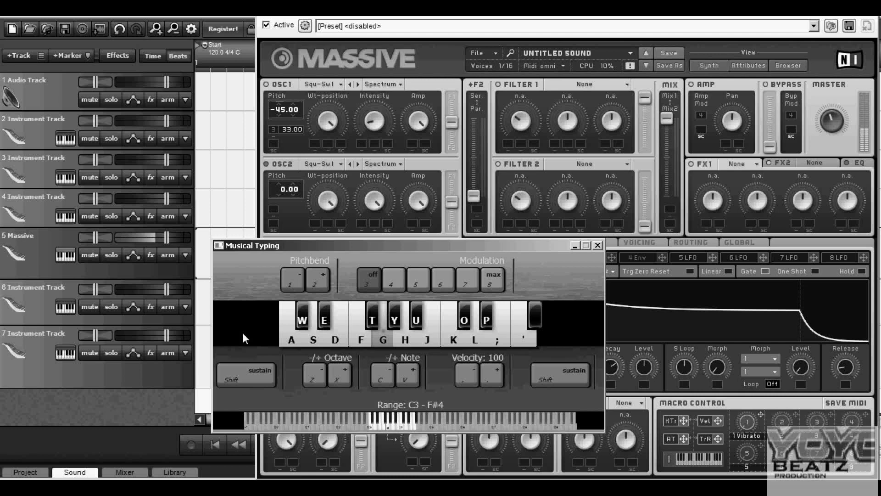
pyautogui.click(613, 365)
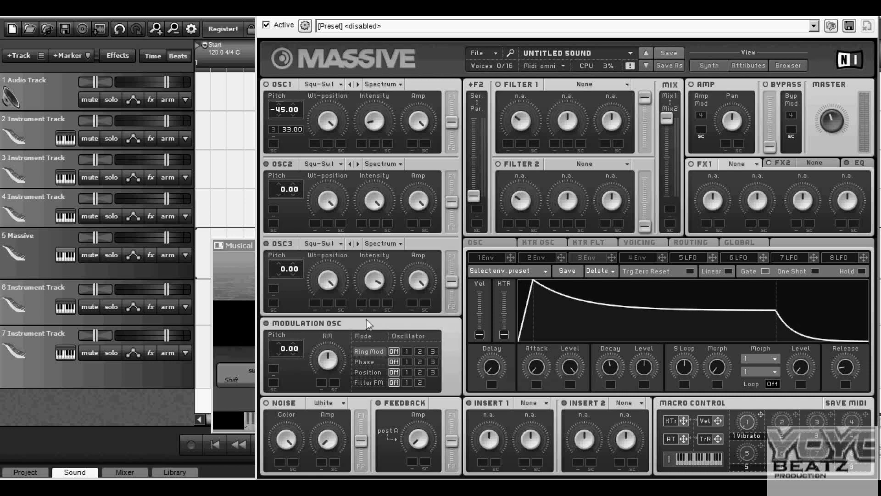
pyautogui.click(238, 304)
pyautogui.press('g')
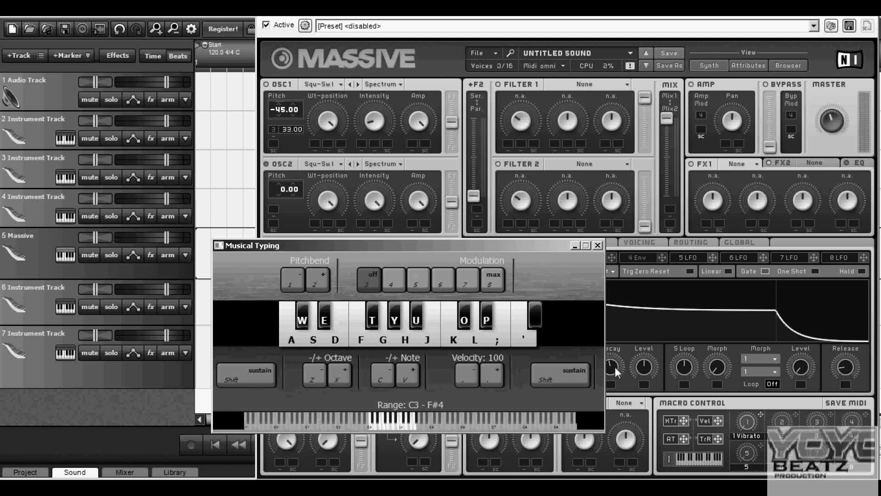
pyautogui.click(613, 367)
pyautogui.click(251, 324)
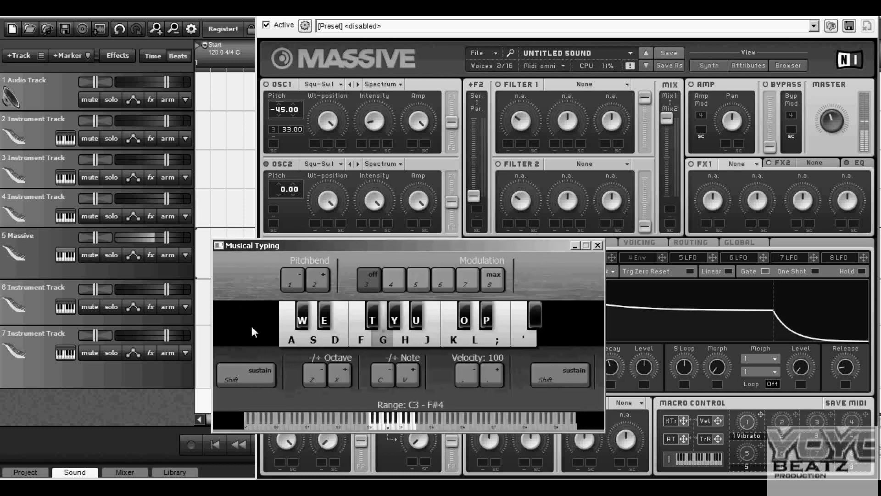
pyautogui.press('g')
pyautogui.press('g')
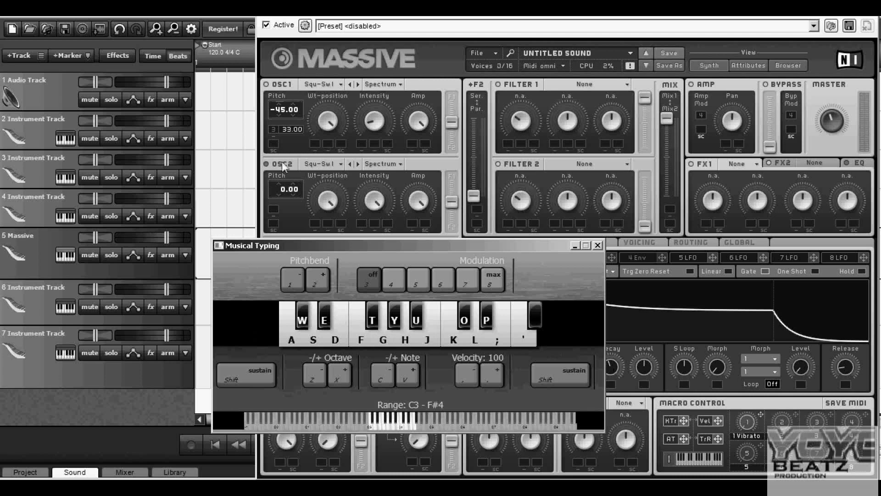
# Add IL Parametric EQ 2 to the Massive track's effects and open its editor.
pyautogui.click(149, 254)
pyautogui.click(284, 270)
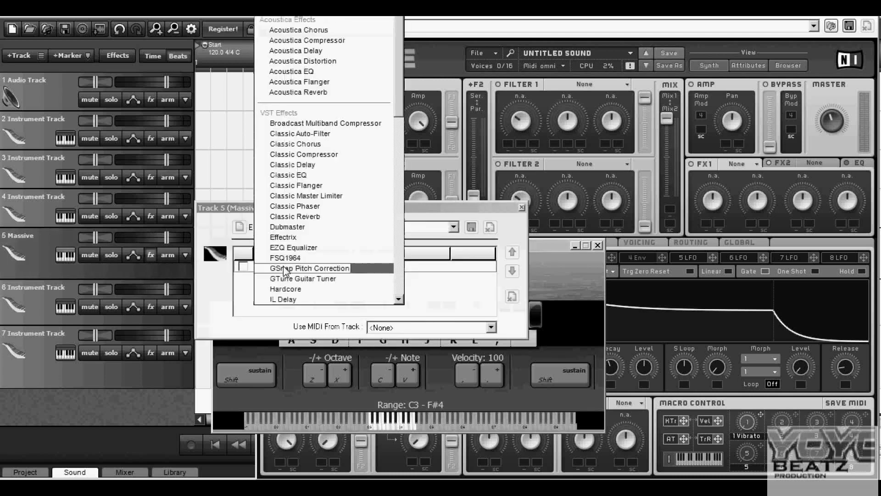
pyautogui.moveTo(398, 114); pyautogui.dragTo(379, 190)
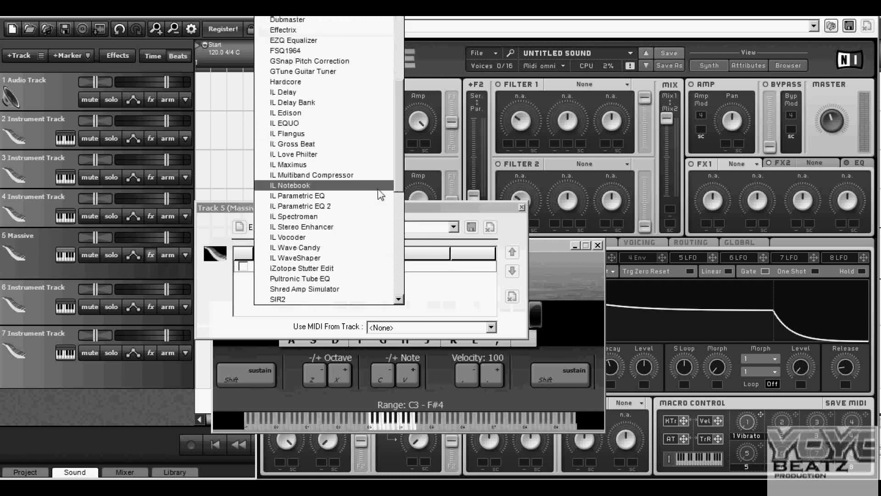
pyautogui.click(382, 206)
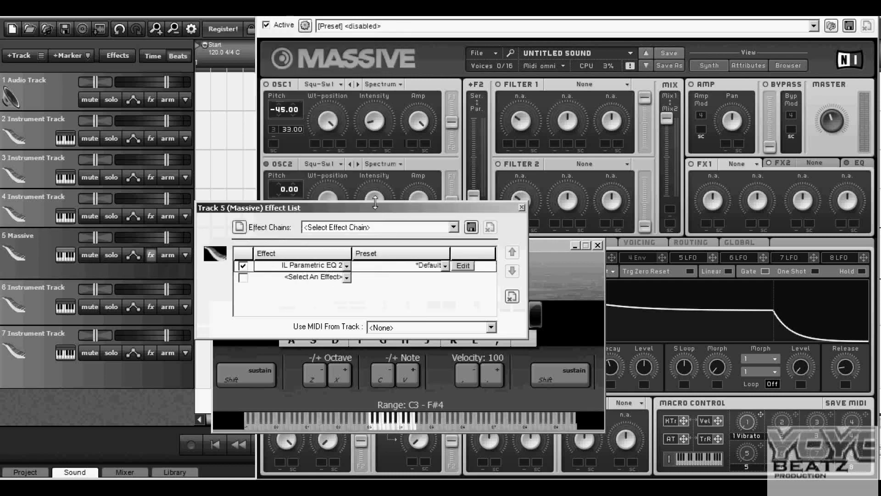
pyautogui.click(463, 266)
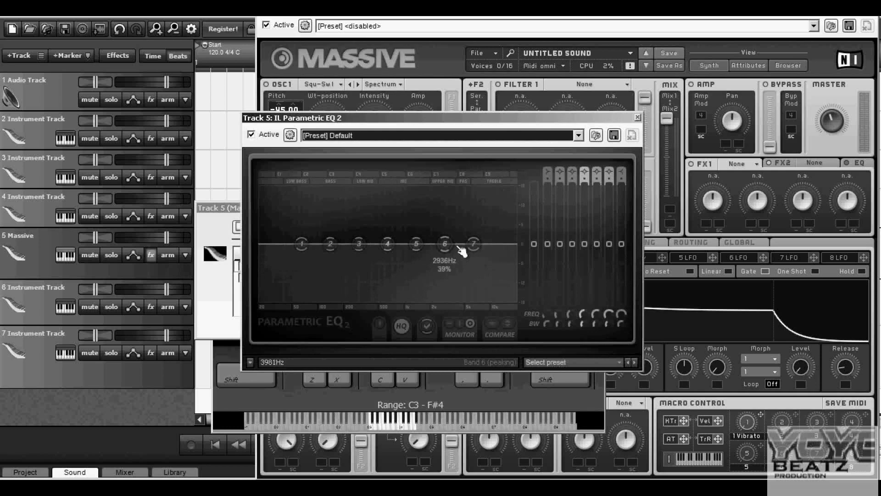
# Boost EQ band 4 by 16.2 dB around 104 Hz.
pyautogui.click(225, 363)
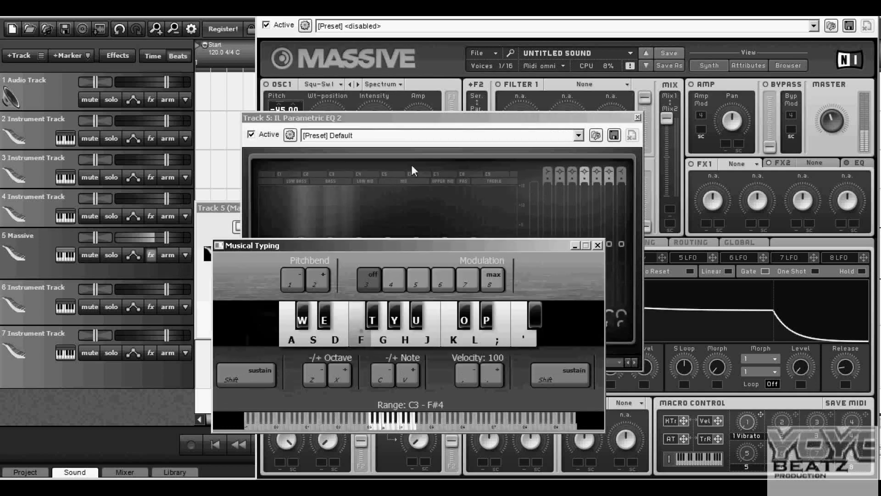
pyautogui.moveTo(394, 246); pyautogui.dragTo(322, 192)
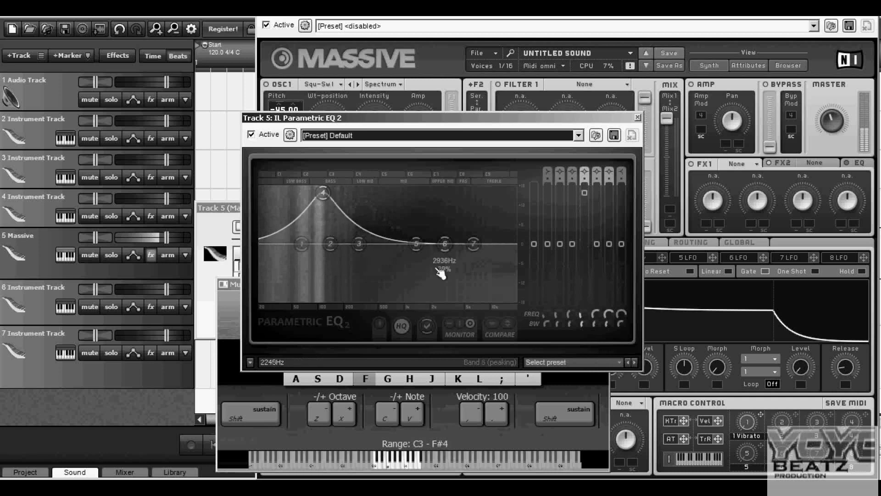
pyautogui.moveTo(582, 317); pyautogui.dragTo(583, 315)
pyautogui.scroll(-2, 329, 193)
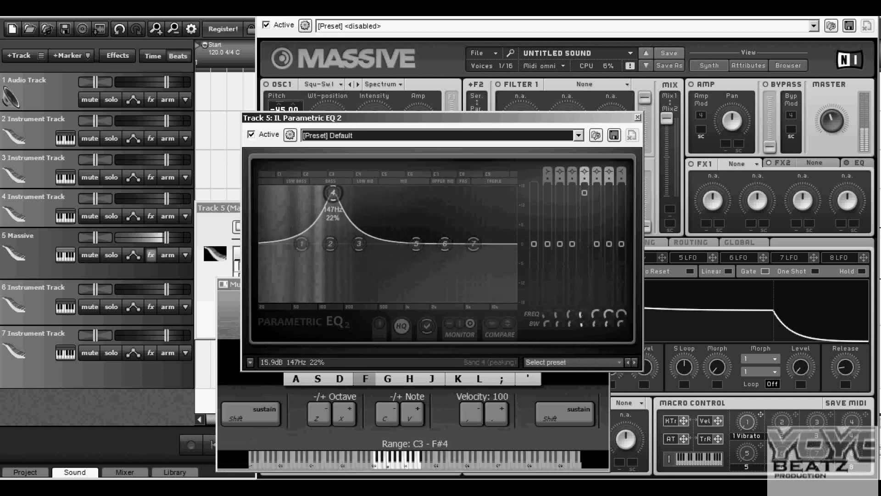
pyautogui.moveTo(333, 193); pyautogui.dragTo(321, 191)
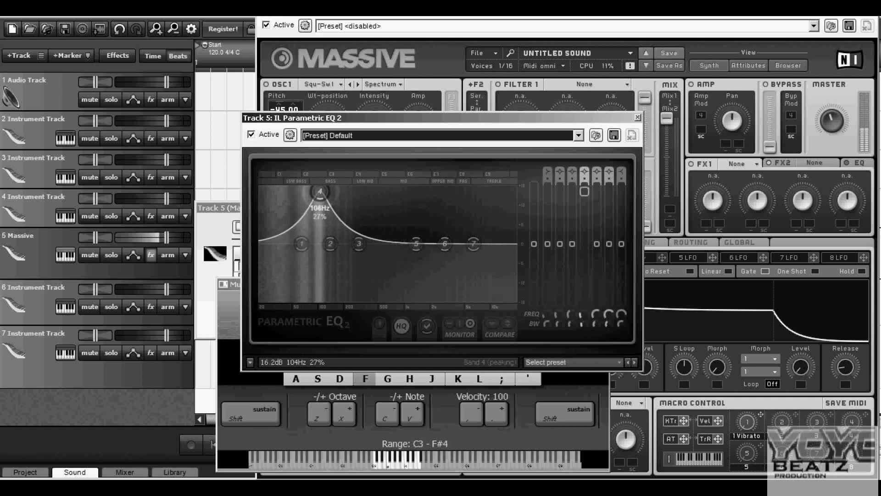
pyautogui.click(228, 385)
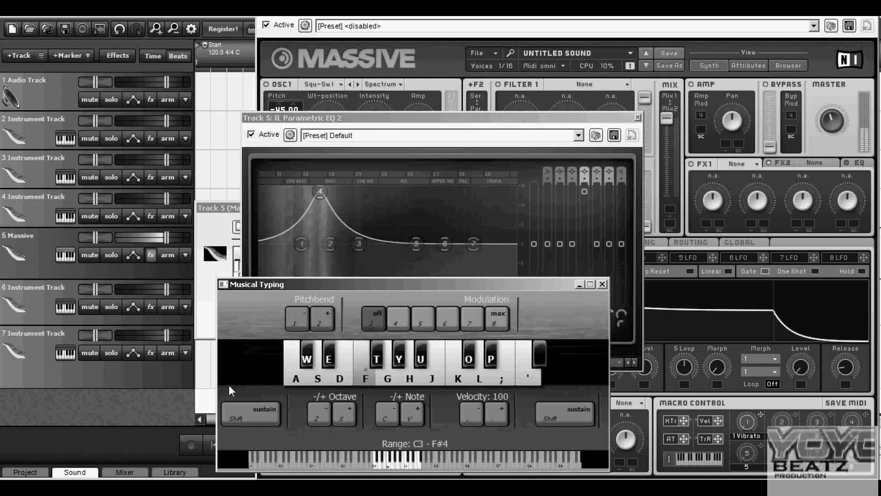
# Audition the kick through the EQ and set the Massive track volume to -2.0 dB.
pyautogui.press('f')
pyautogui.press('j')
pyautogui.press('h')
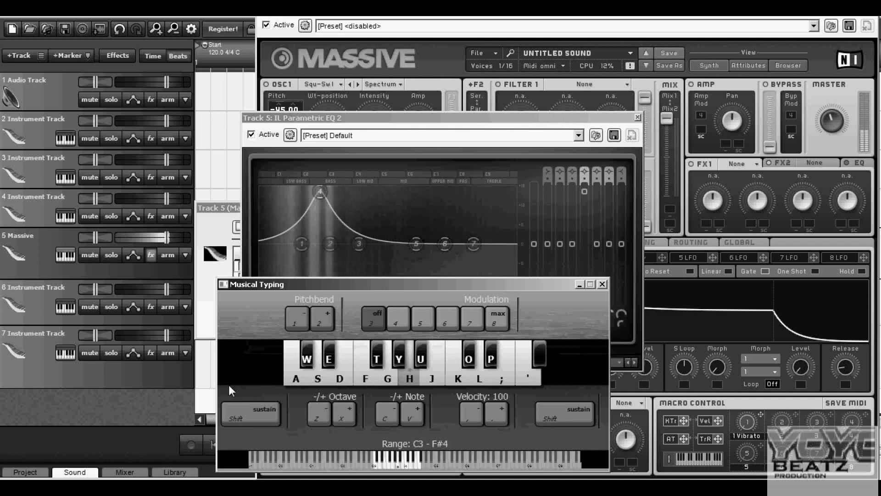
pyautogui.press('a')
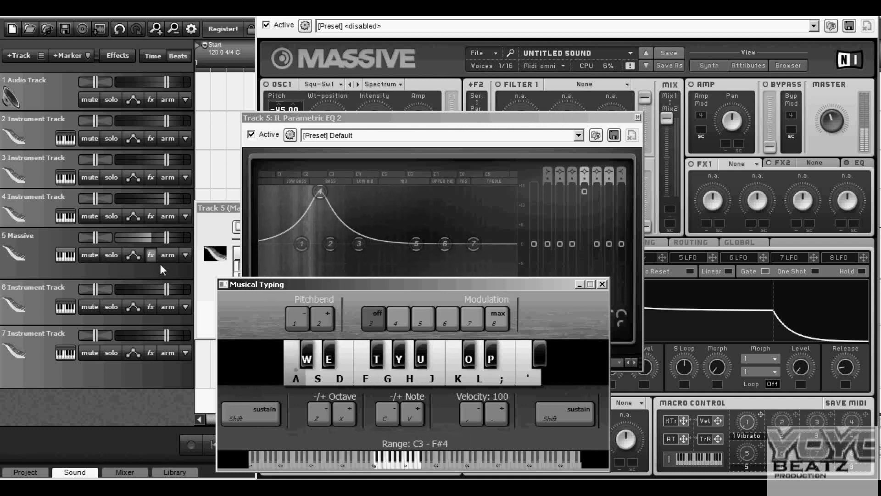
pyautogui.moveTo(167, 238); pyautogui.dragTo(165, 239)
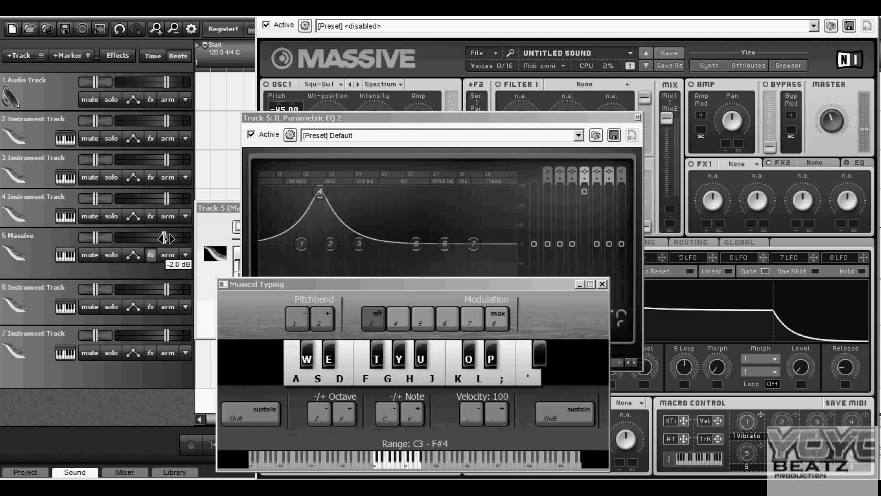
pyautogui.click(266, 330)
pyautogui.press('a')
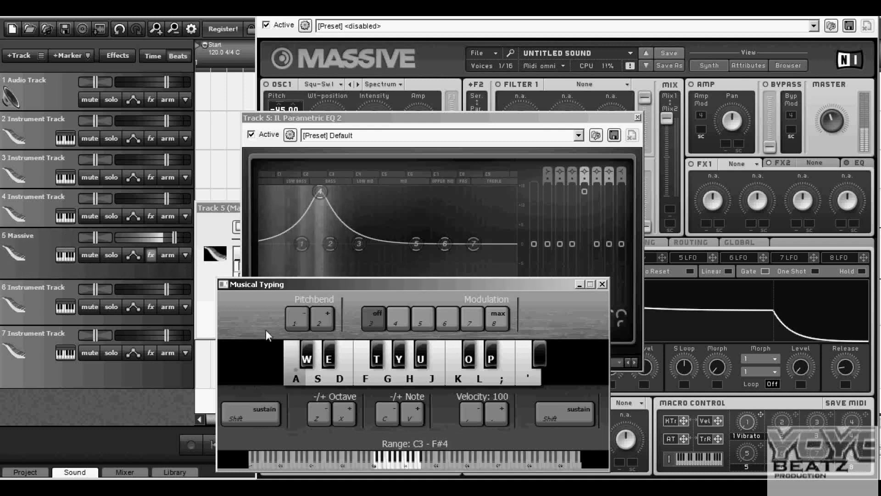
# Replay F notes while checking the EQ and Massive synth windows.
pyautogui.click(310, 227)
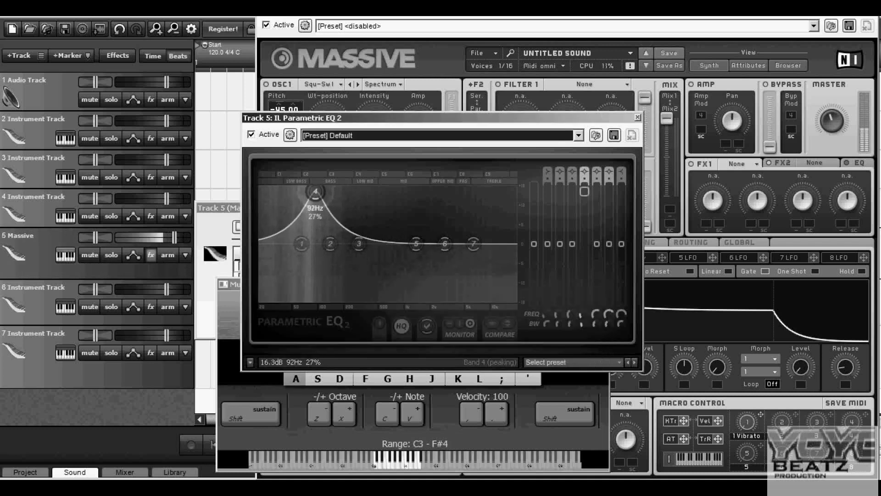
pyautogui.click(235, 316)
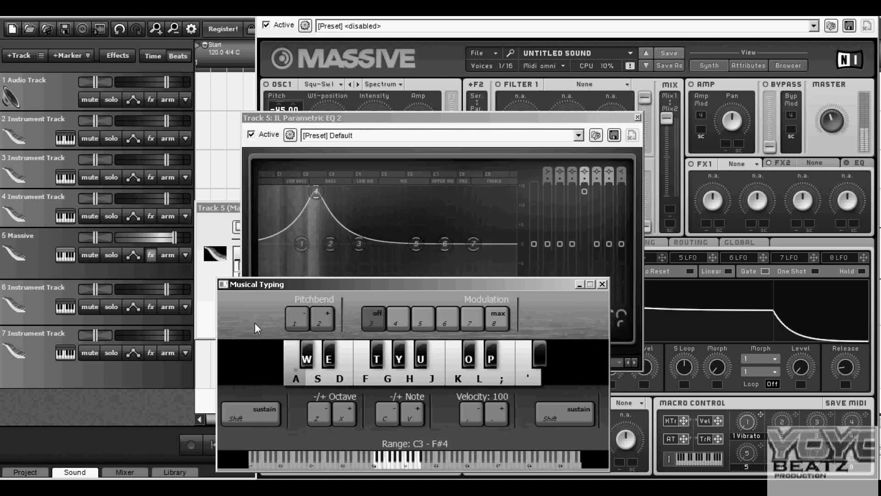
pyautogui.press('f')
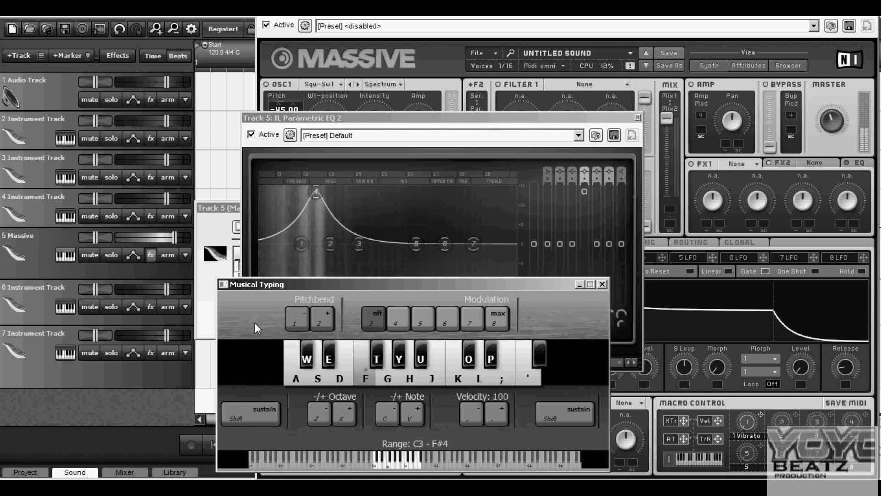
pyautogui.press('f')
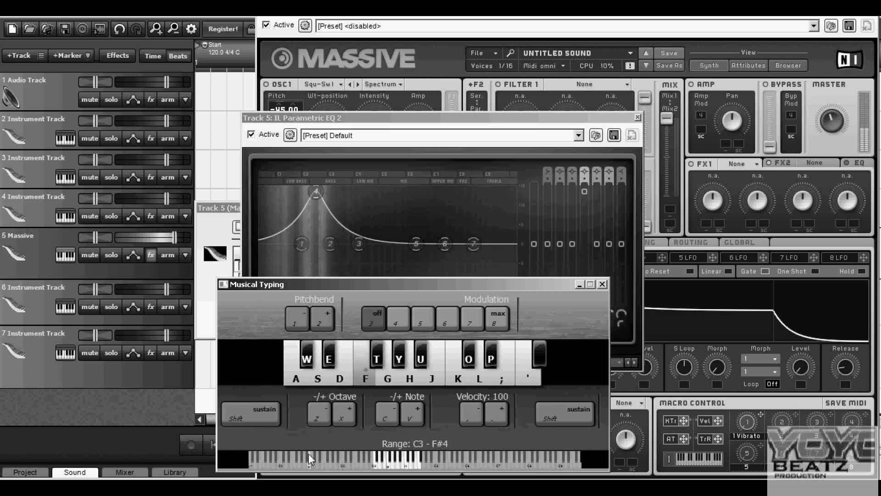
pyautogui.click(417, 79)
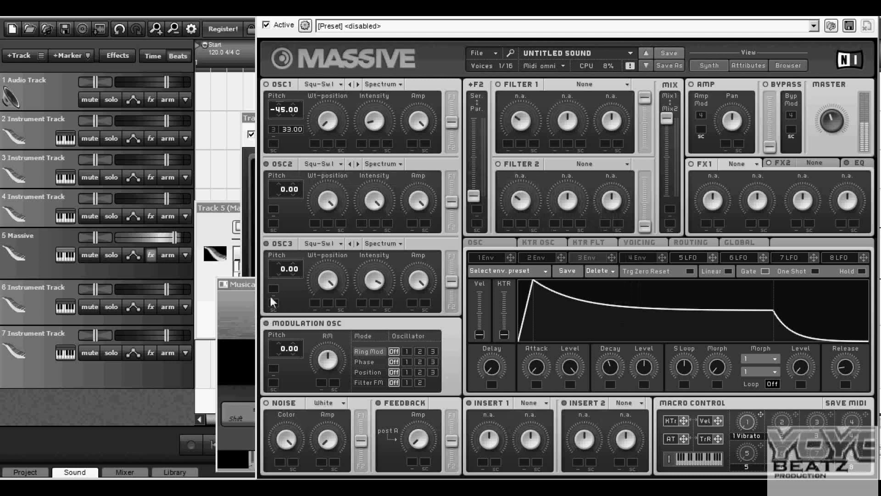
pyautogui.click(244, 324)
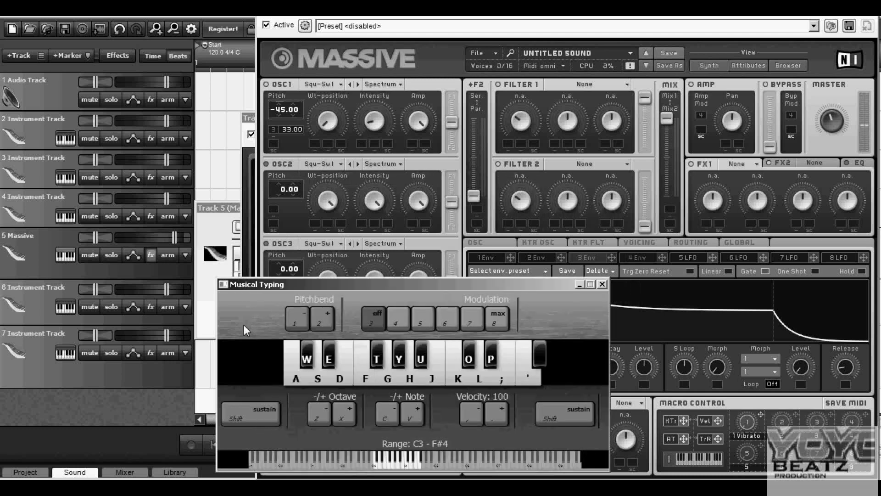
pyautogui.press('f')
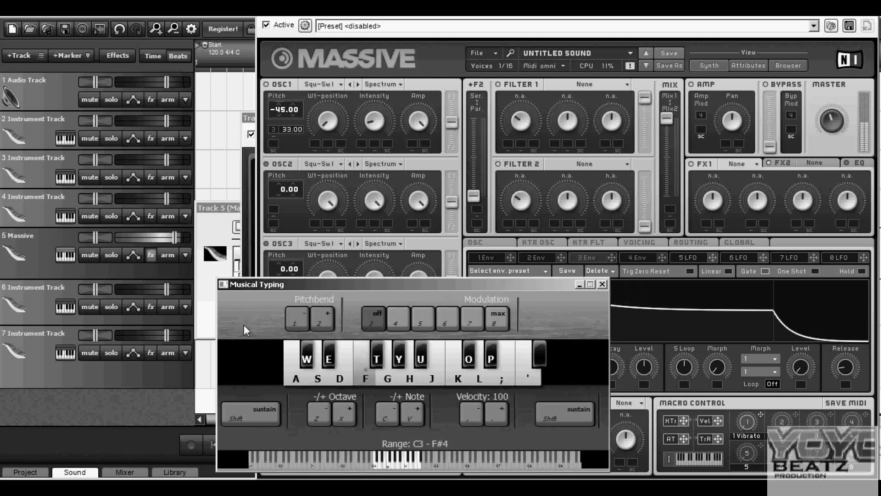
# Audition the kick across higher and lower notes (H, J, K, F, S).
pyautogui.press('h')
pyautogui.press('j')
pyautogui.press('k')
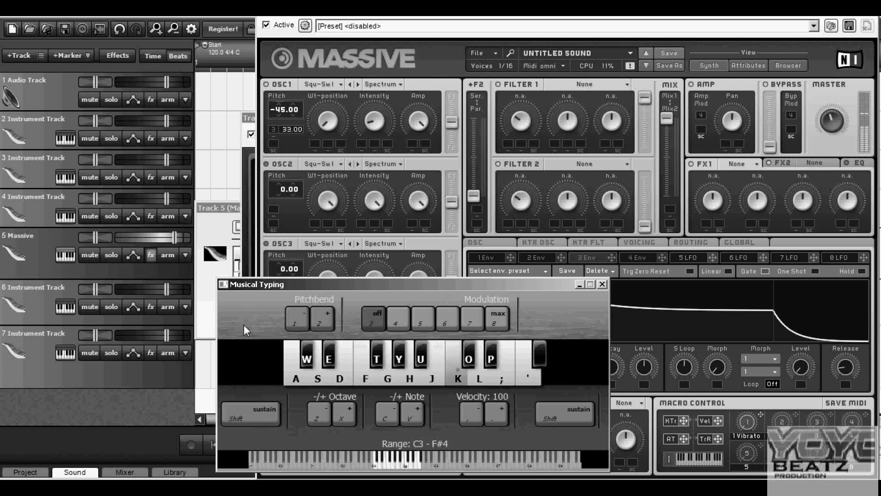
pyautogui.press('f')
pyautogui.press('s')
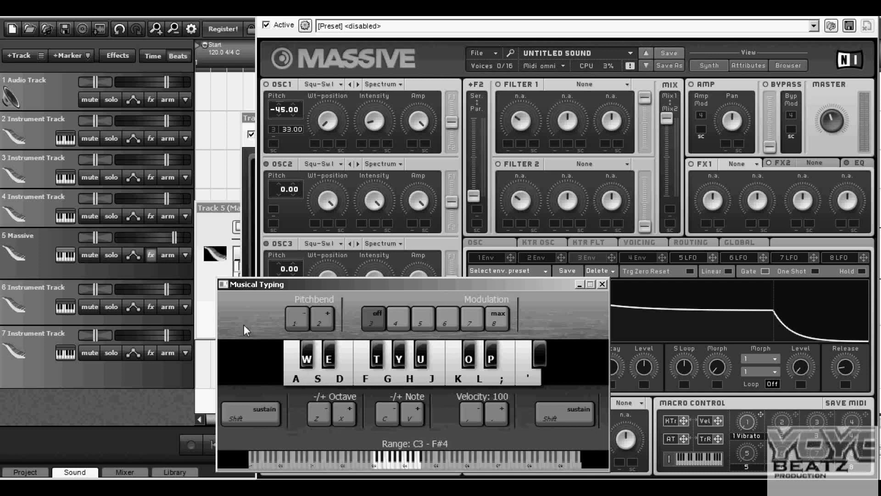
pyautogui.press('s')
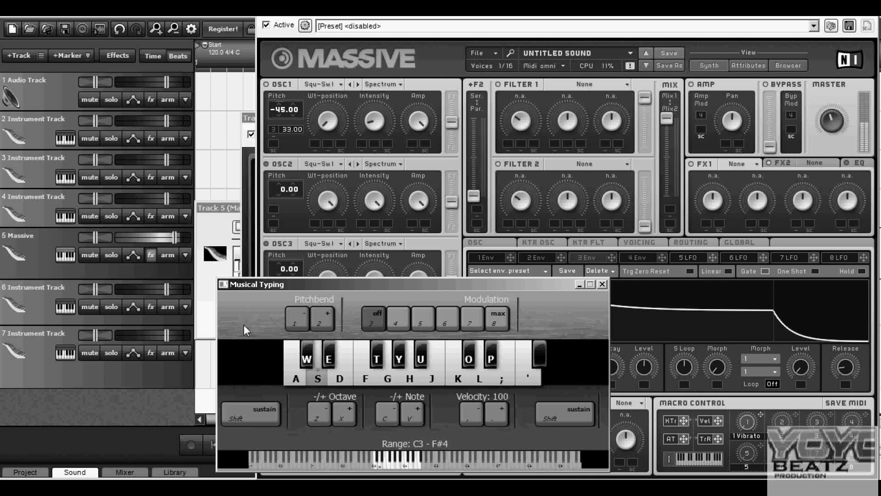
pyautogui.press('s')
pyautogui.press('s')
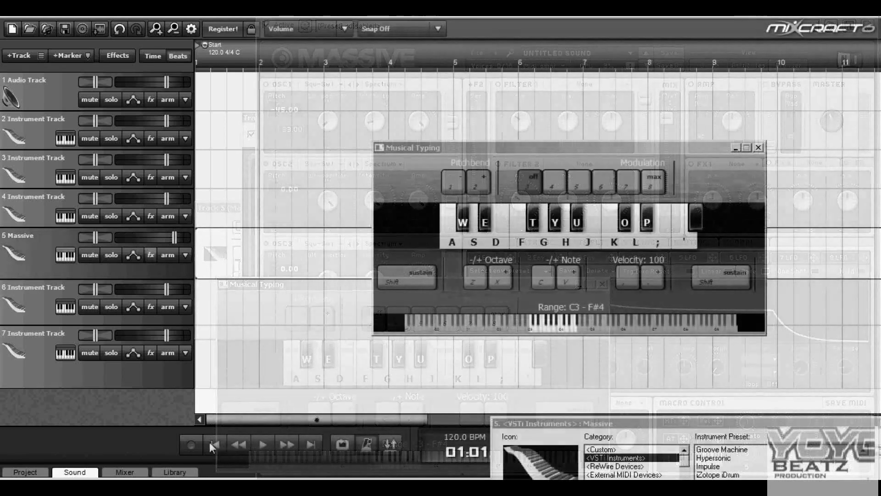
# Record a short kick note clip on the Massive track.
pyautogui.press('e')
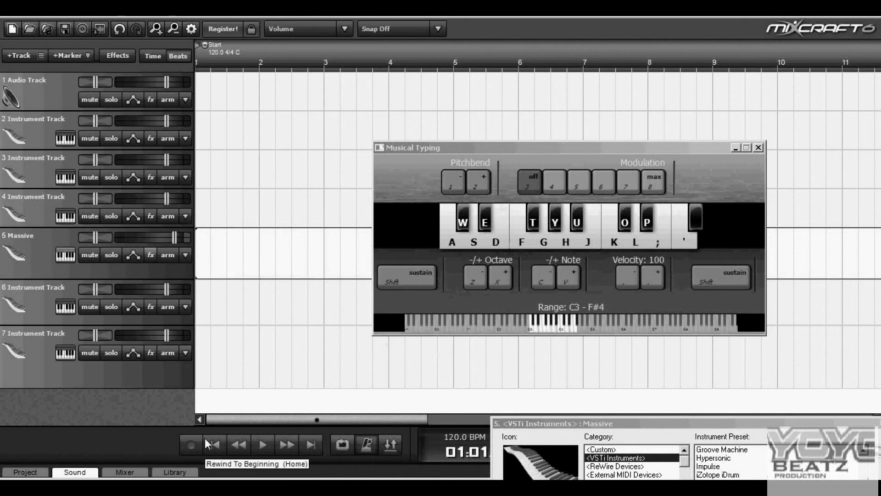
pyautogui.click(197, 442)
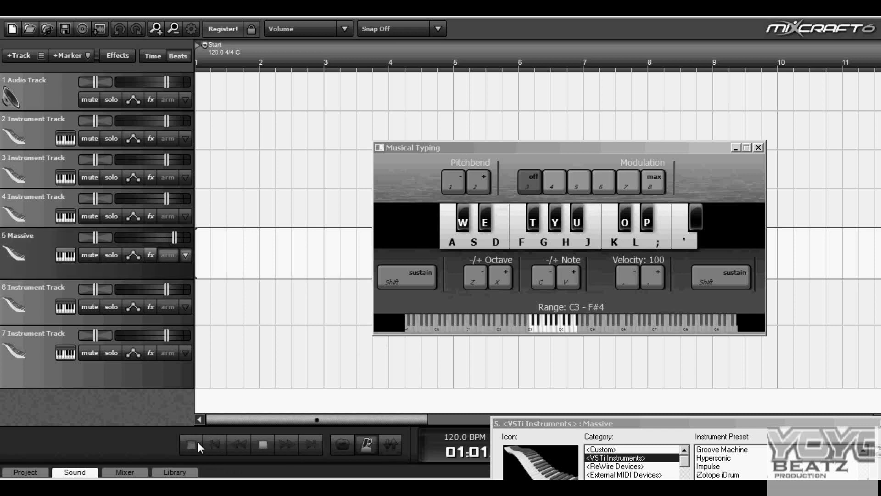
pyautogui.press('d')
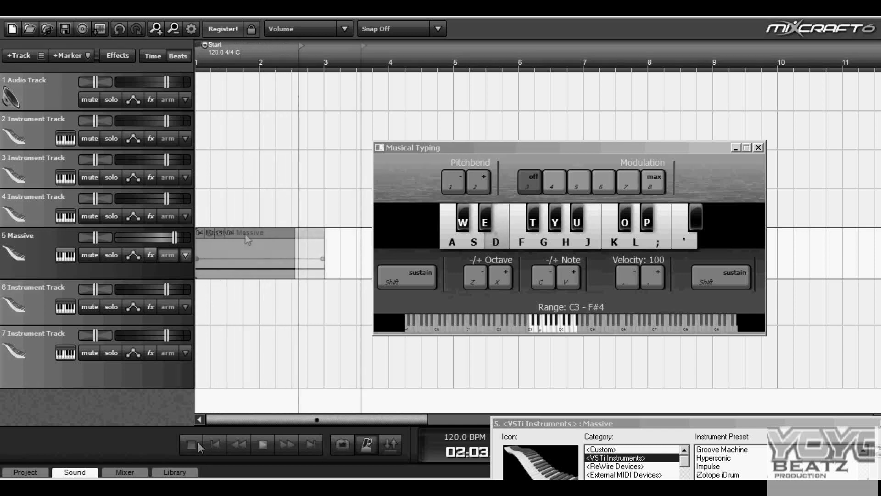
pyautogui.click(198, 442)
# Mix the Massive track down to a new audio track and zoom in on the timeline.
pyautogui.rightClick(174, 268)
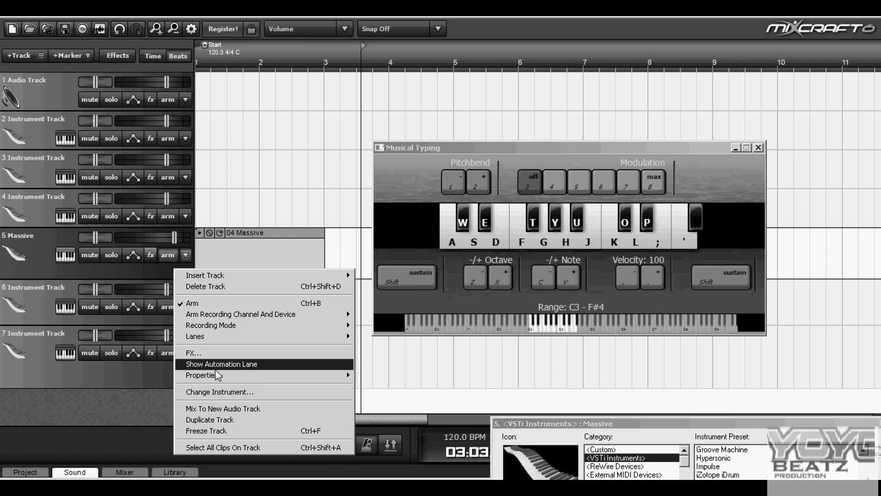
pyautogui.click(215, 408)
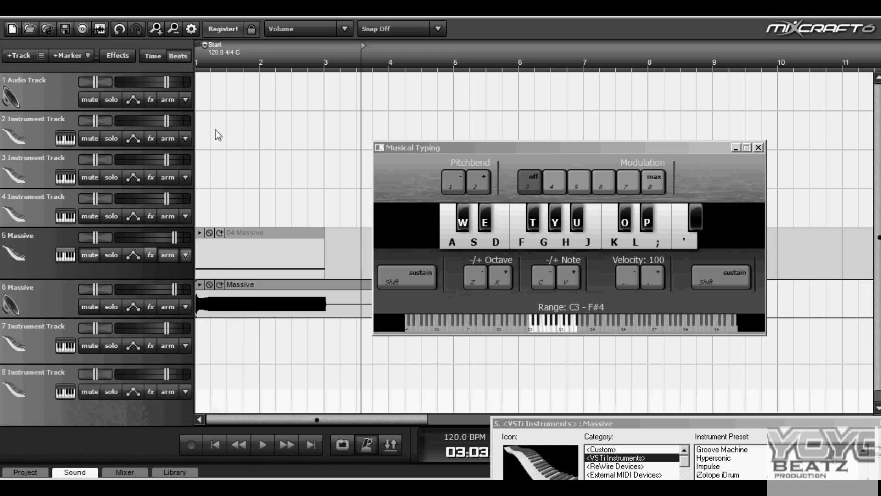
pyautogui.click(156, 28)
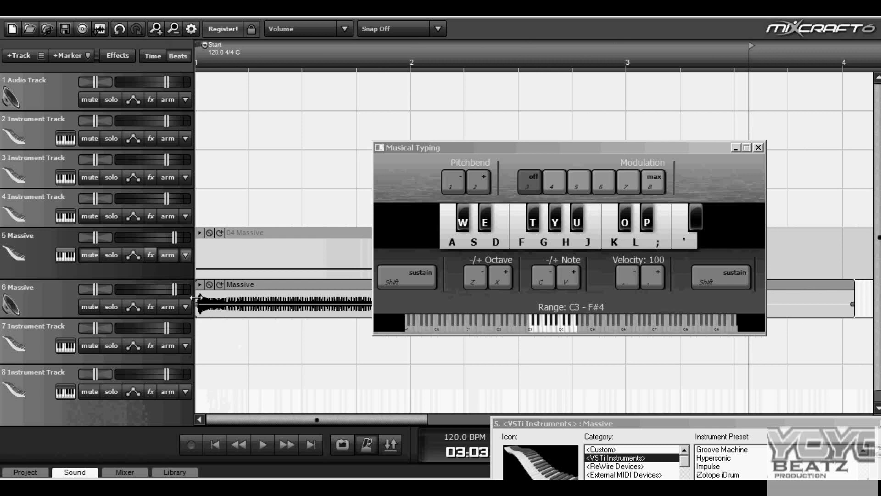
# Play back the rendered Massive kick clip, then move the on-screen keyboard lower.
pyautogui.doubleClick(254, 288)
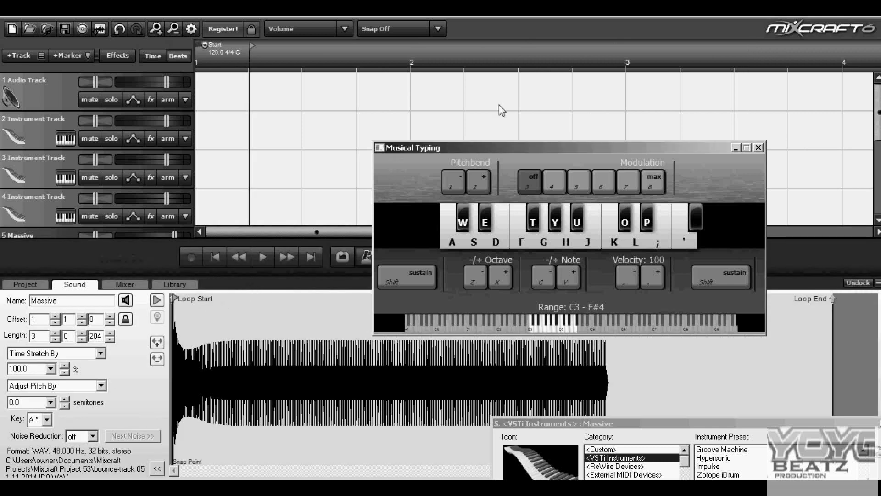
pyautogui.click(156, 300)
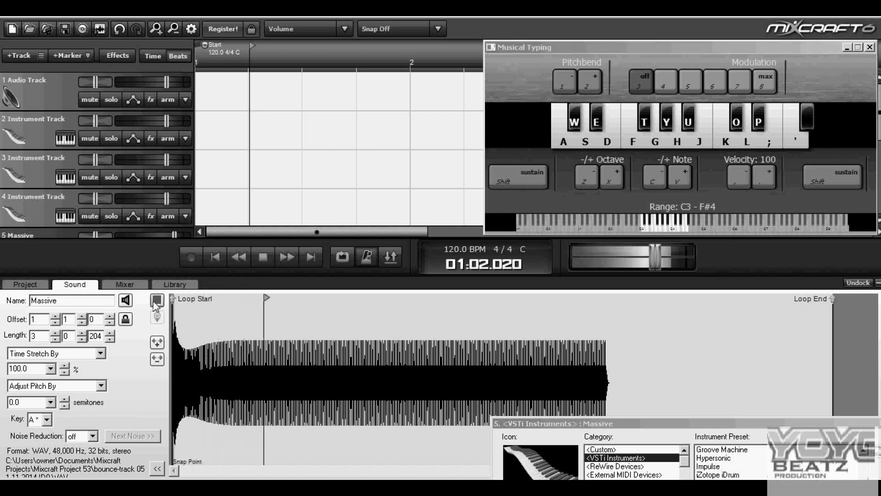
pyautogui.click(211, 256)
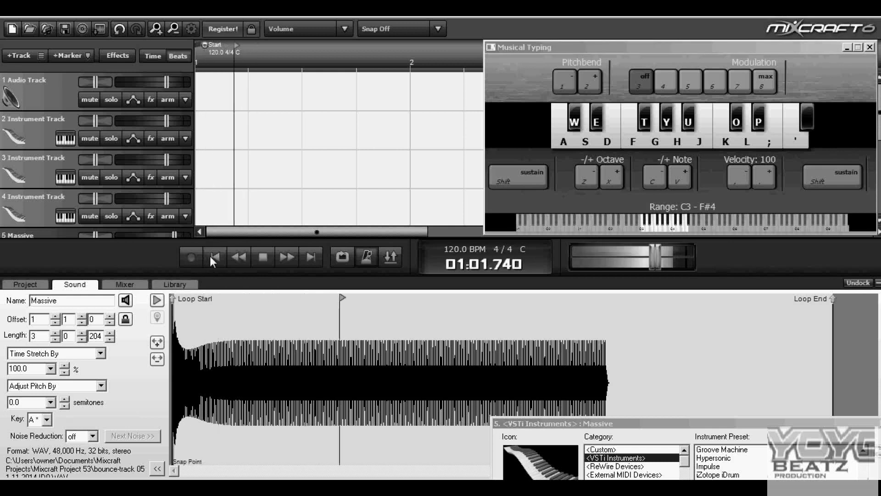
pyautogui.click(260, 259)
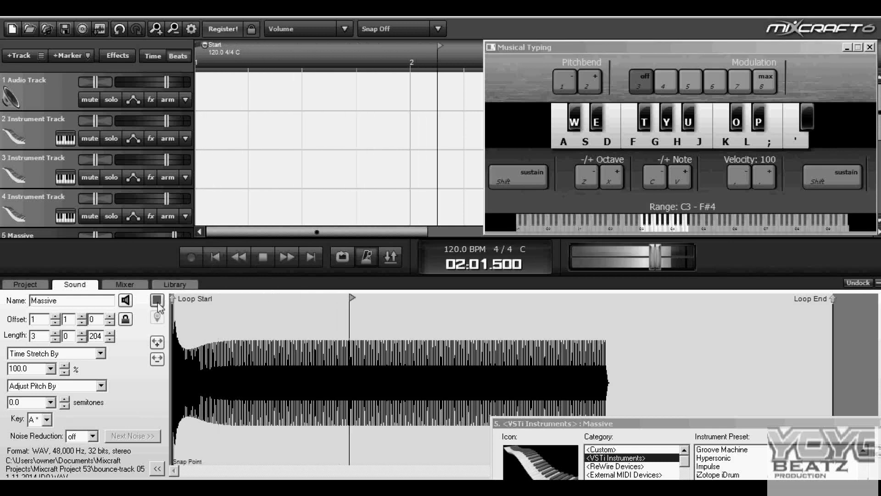
pyautogui.moveTo(692, 47); pyautogui.dragTo(649, 291)
pyautogui.scroll(-3, 532, 152)
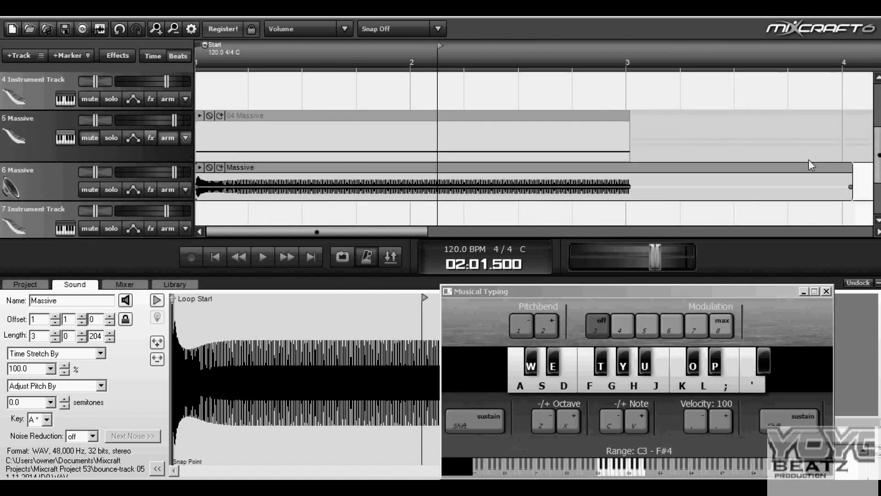
# Send the clip's actual sound file to GoldWave and dismiss GoldWave's help window.
pyautogui.rightClick(327, 176)
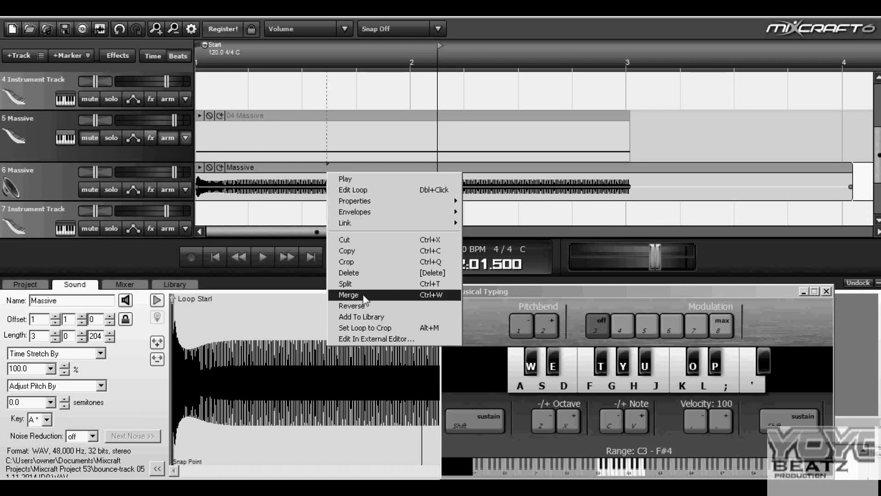
pyautogui.click(367, 337)
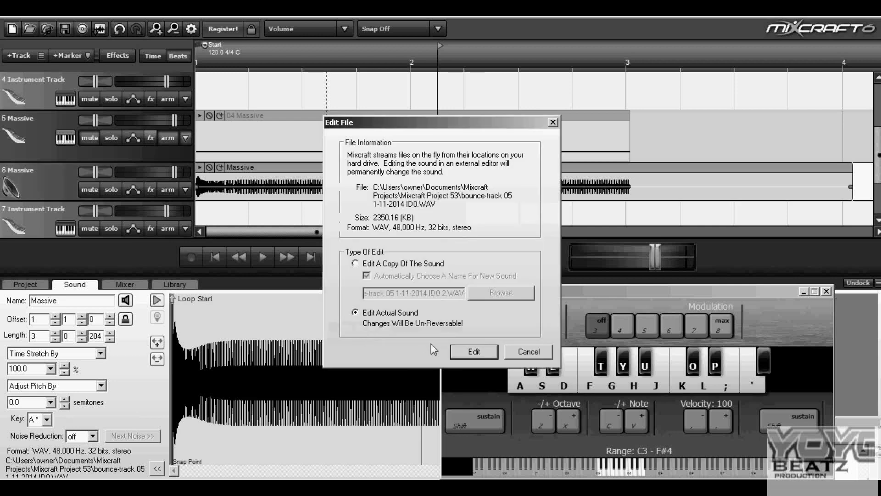
pyautogui.click(461, 349)
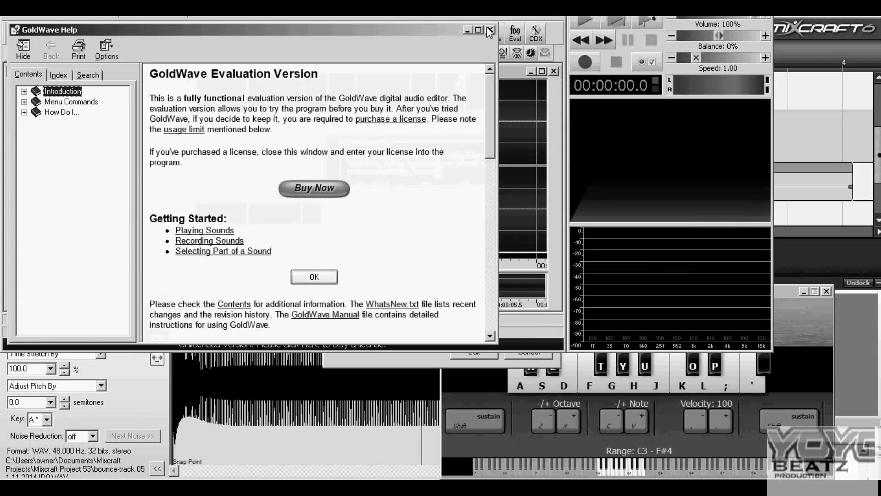
pyautogui.click(489, 31)
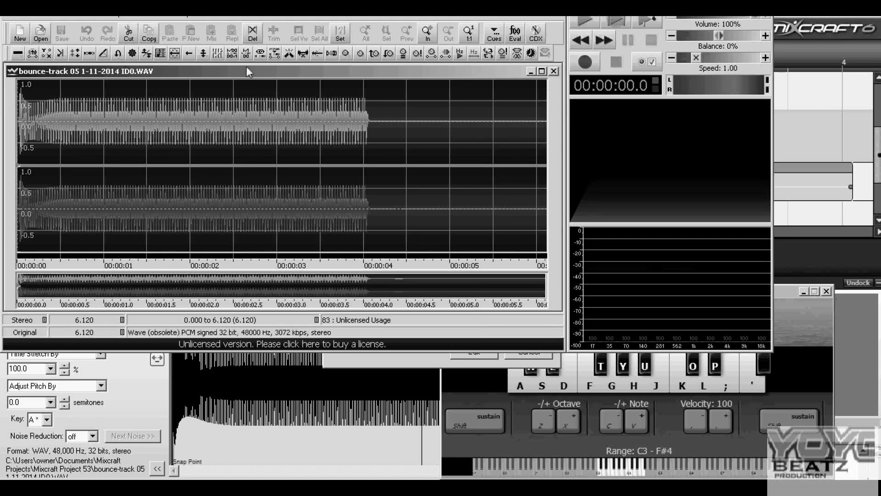
# Zoom into the waveform and delete the 0.000–0.025 s lead-in.
pyautogui.click(427, 41)
pyautogui.click(428, 40)
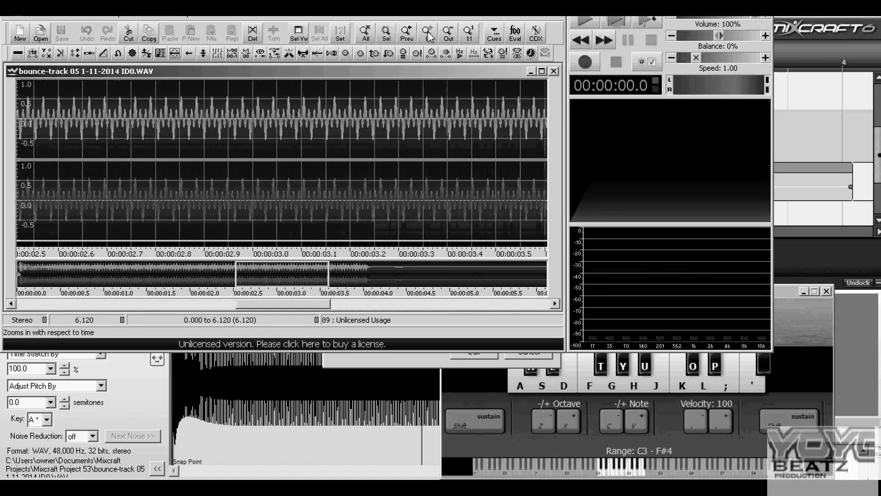
pyautogui.scroll(5, 10, 116)
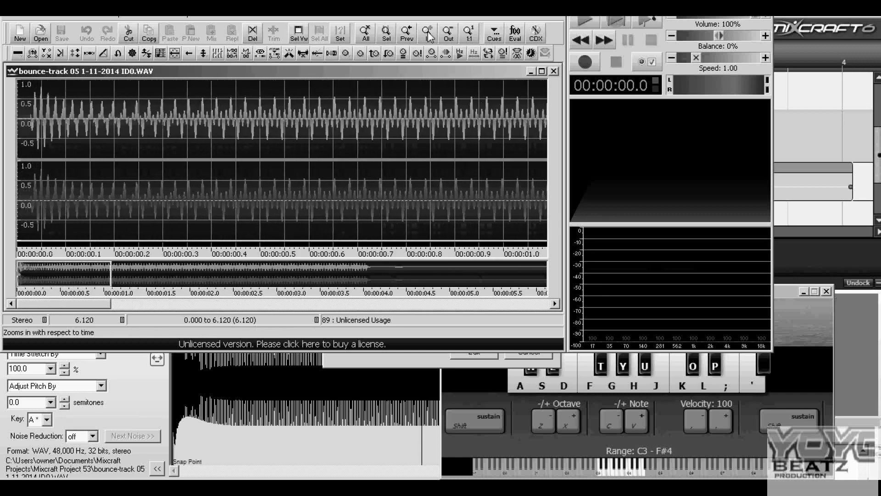
pyautogui.click(21, 112)
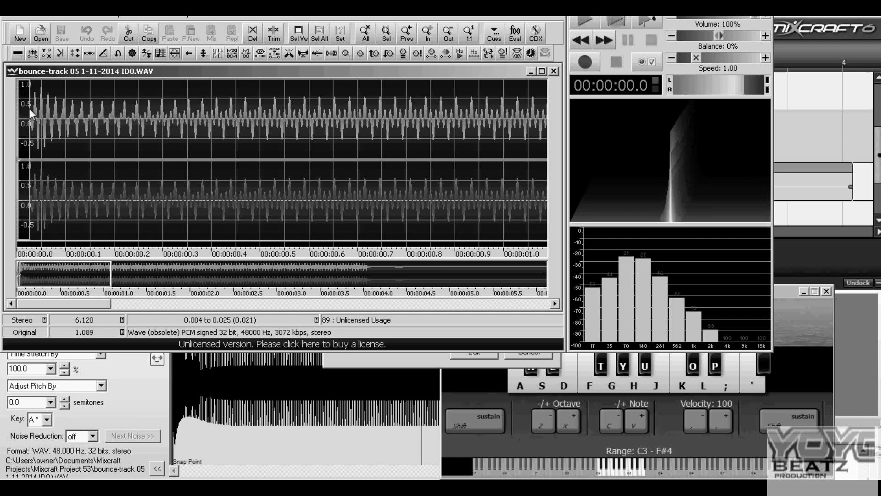
pyautogui.moveTo(21, 112); pyautogui.dragTo(7, 108)
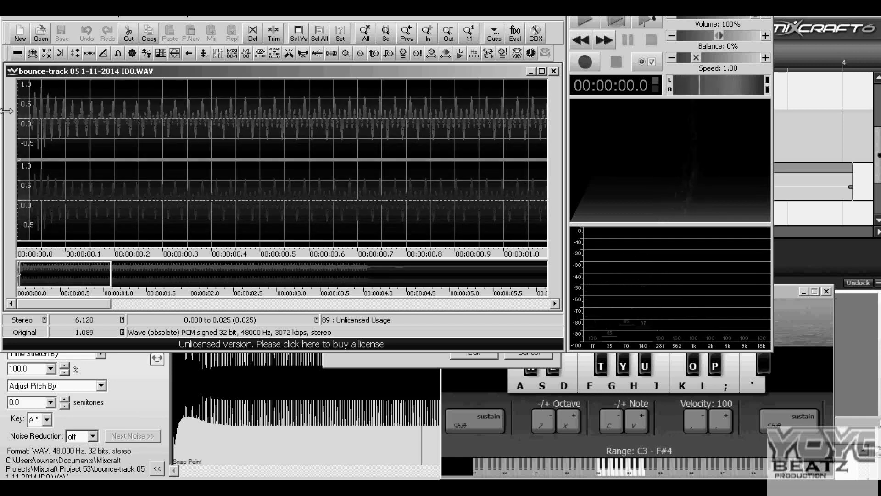
pyautogui.press('Delete')
# Select 0–4.083 s and audition it forwards and in reverse.
pyautogui.moveTo(20, 124); pyautogui.dragTo(551, 123)
pyautogui.moveTo(235, 292); pyautogui.dragTo(375, 293)
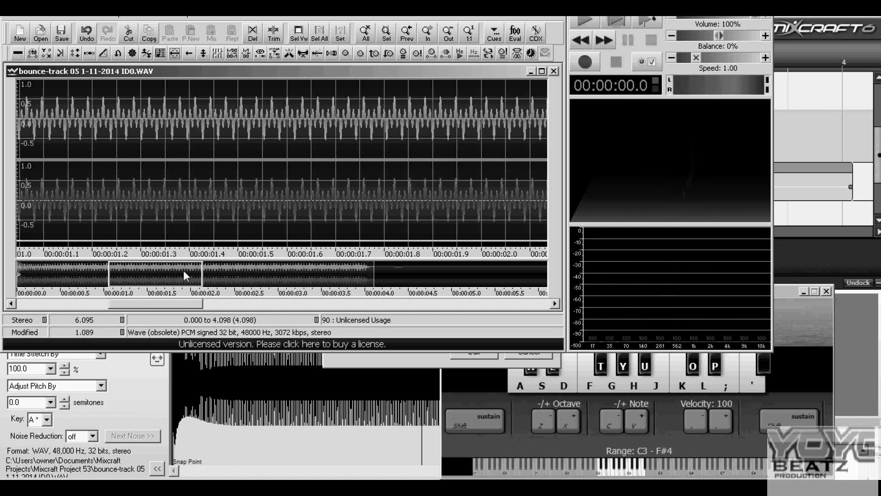
pyautogui.click(616, 21)
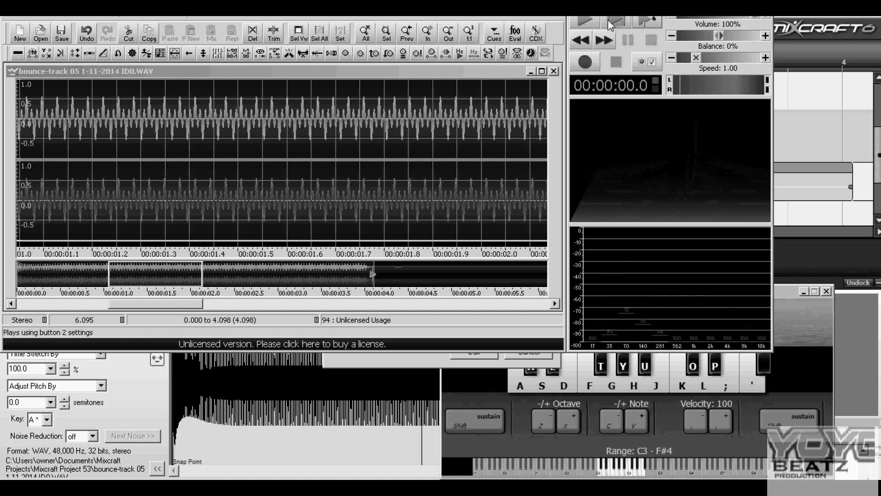
pyautogui.click(614, 21)
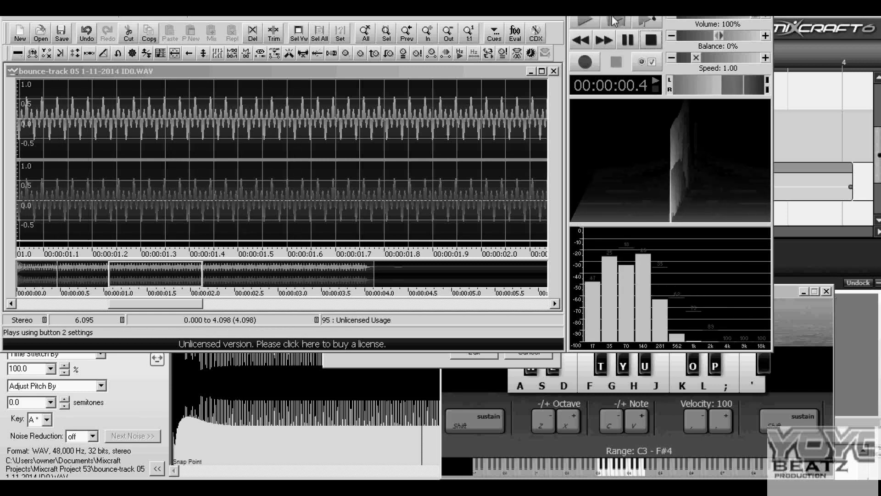
pyautogui.click(585, 39)
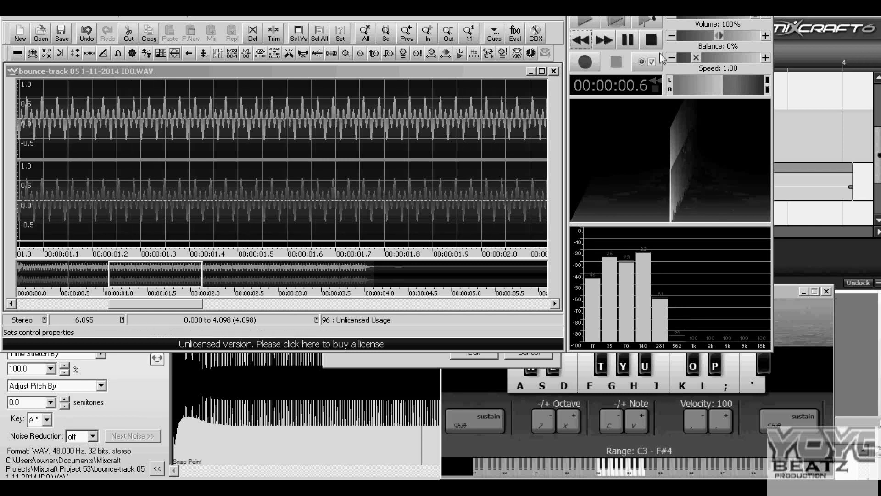
pyautogui.click(651, 42)
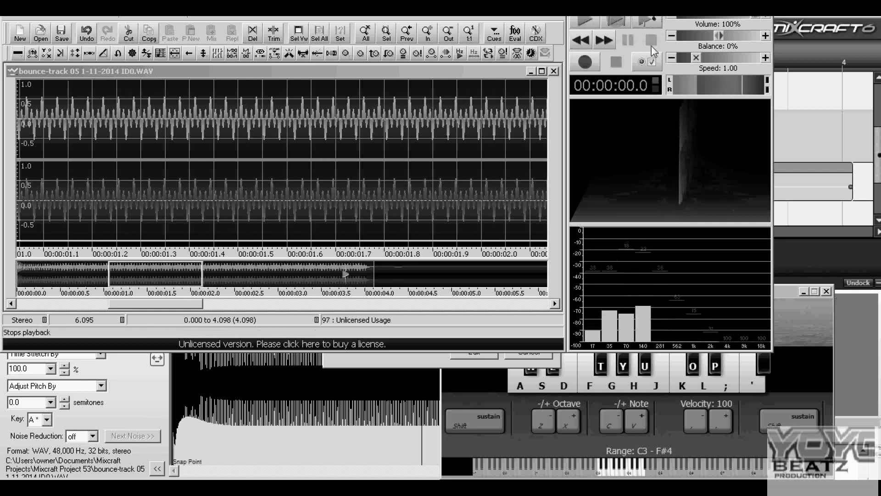
pyautogui.click(614, 22)
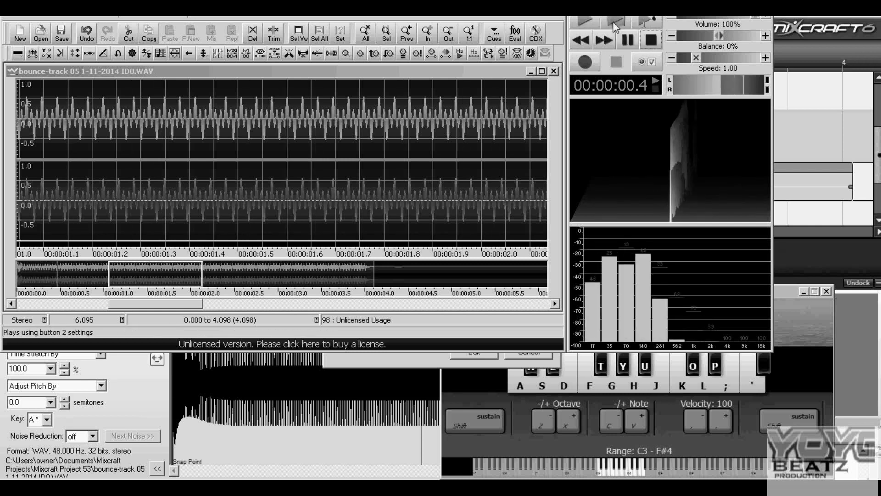
pyautogui.click(651, 41)
pyautogui.moveTo(379, 275); pyautogui.dragTo(373, 275)
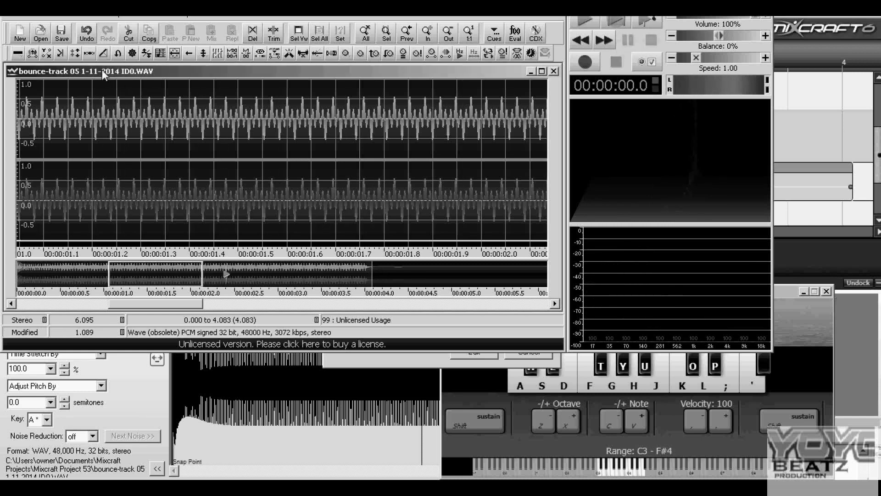
# Save the kick As to the Desktop, entering a file name and choosing Raw as the file type.
pyautogui.click(17, 19)
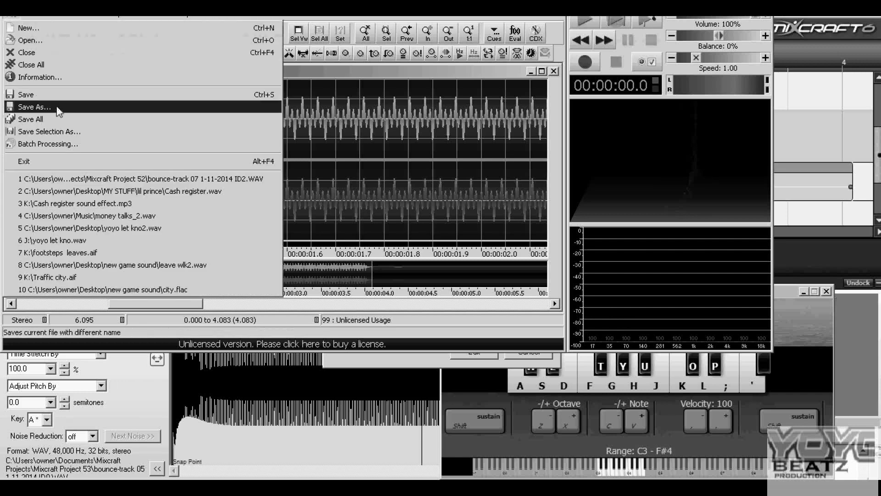
pyautogui.click(51, 107)
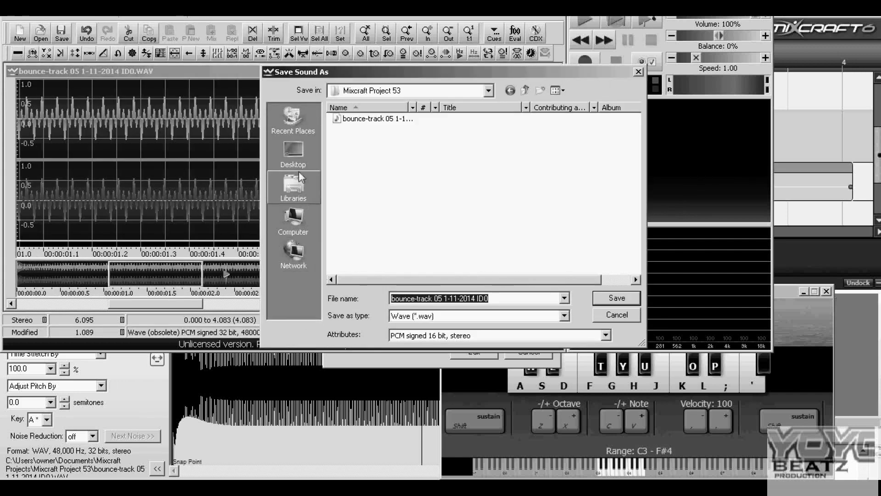
pyautogui.click(293, 154)
pyautogui.write('0')
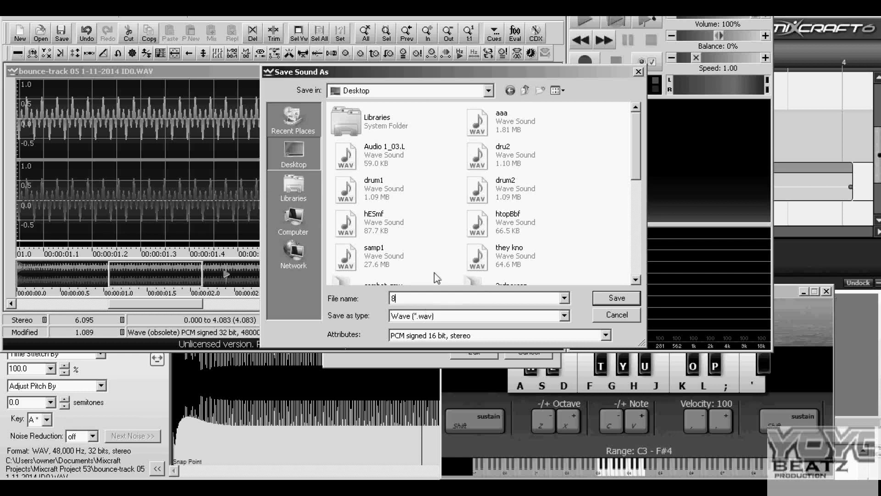
pyautogui.click(404, 256)
pyautogui.doubleClick(413, 299)
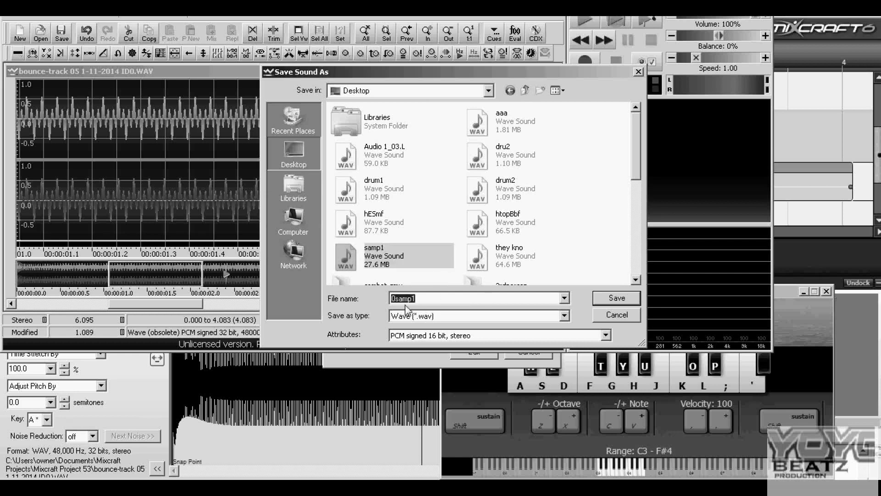
pyautogui.click(406, 316)
pyautogui.click(405, 316)
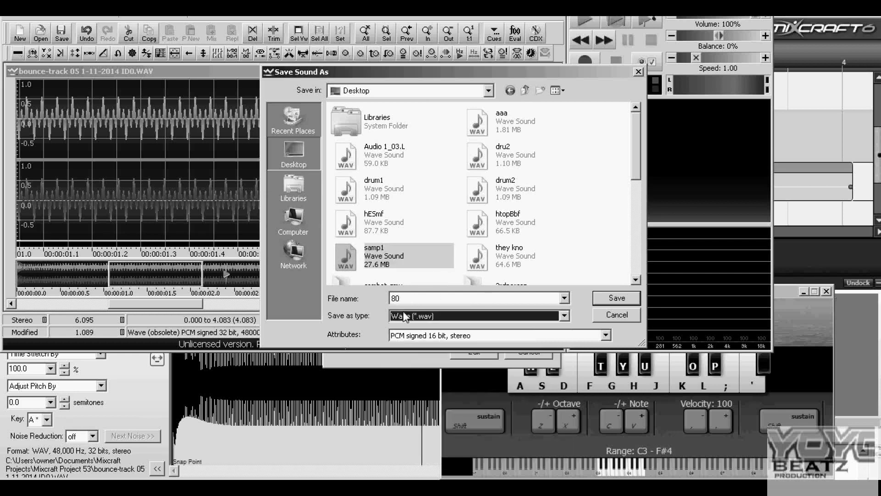
pyautogui.click(406, 315)
pyautogui.press('r')
pyautogui.click(407, 316)
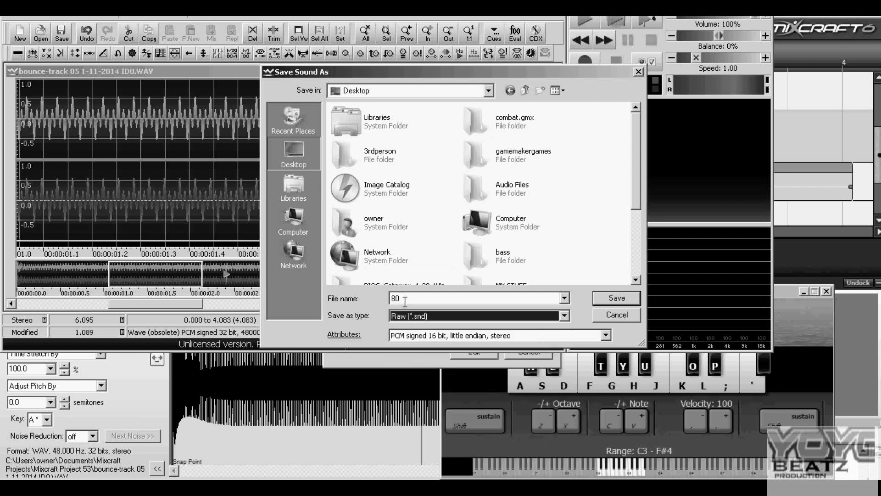
pyautogui.doubleClick(405, 299)
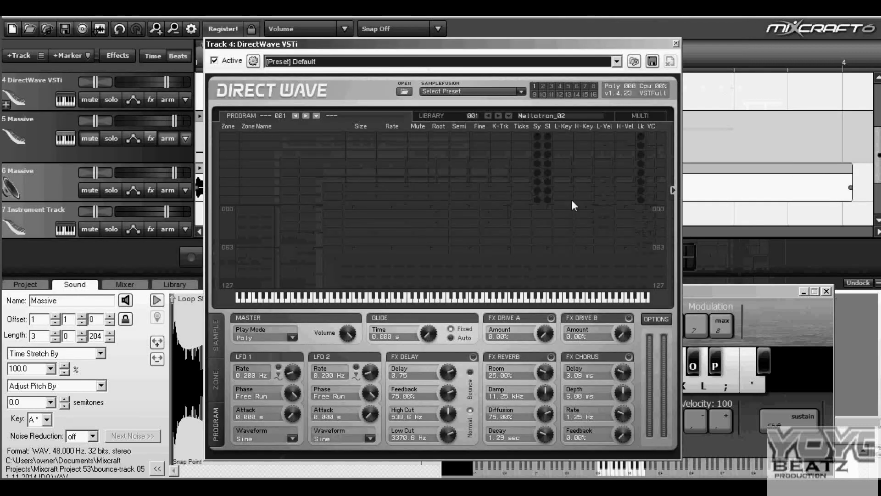
# Drag the 'my 808 drum' file from the Desktop into DirectWave on track 4.
pyautogui.click(611, 473)
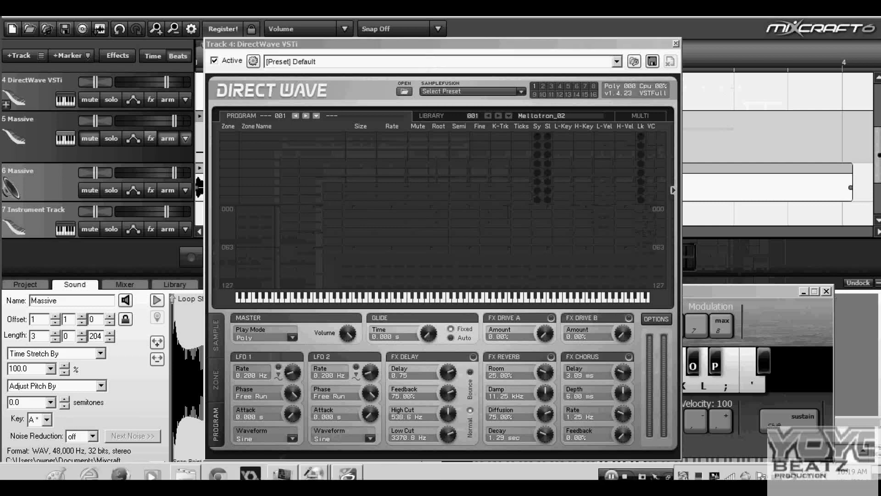
pyautogui.click(757, 441)
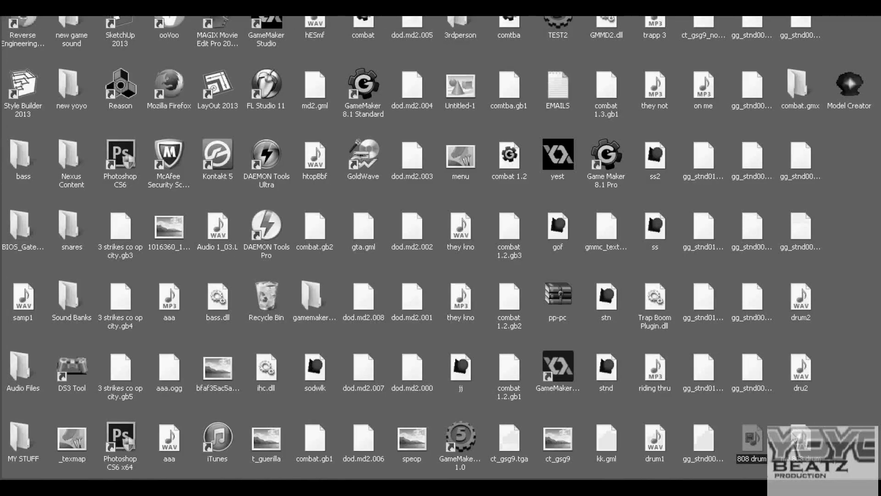
pyautogui.click(803, 440)
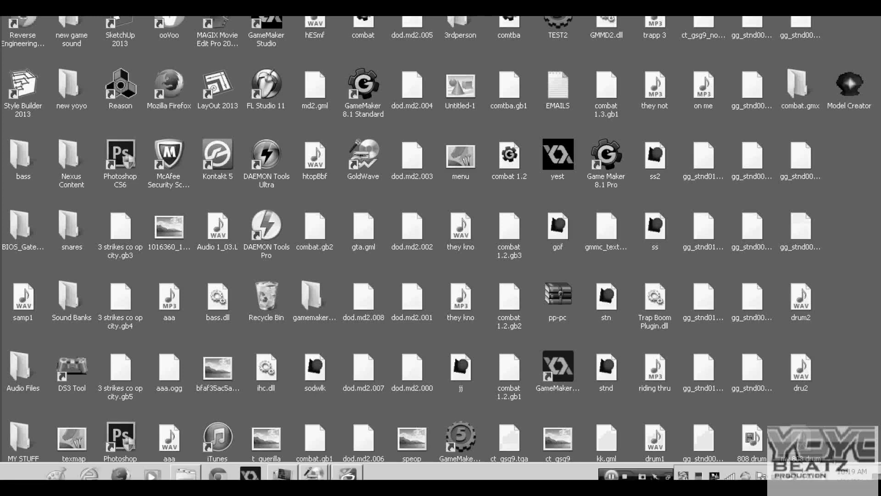
pyautogui.moveTo(614, 474); pyautogui.dragTo(376, 229)
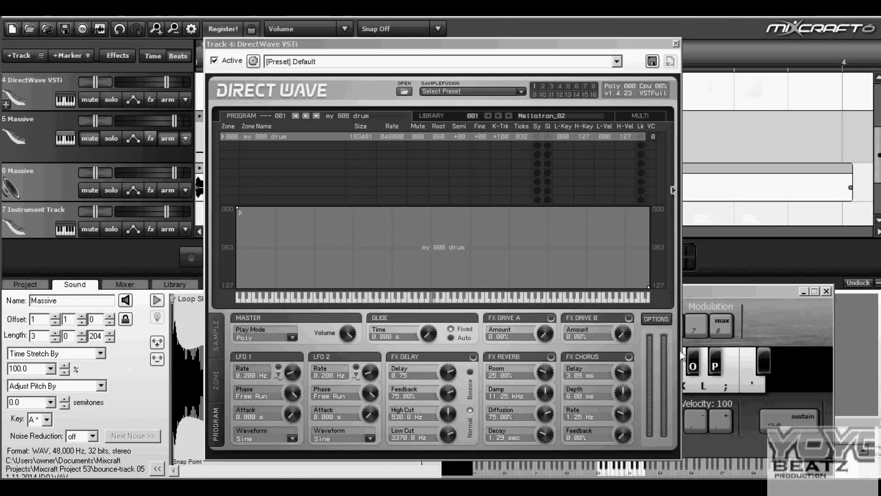
# Arm track 4 and play the 808 at several pitches on Musical Typing (H, K, L, ;, D).
pyautogui.click(164, 101)
pyautogui.click(742, 311)
pyautogui.press('h')
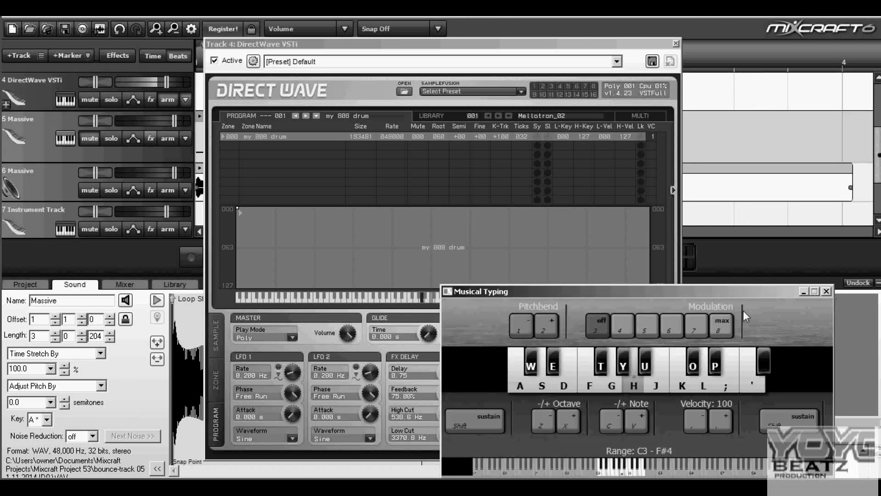
pyautogui.press('k')
pyautogui.press('l')
pyautogui.press(';')
pyautogui.press('d')
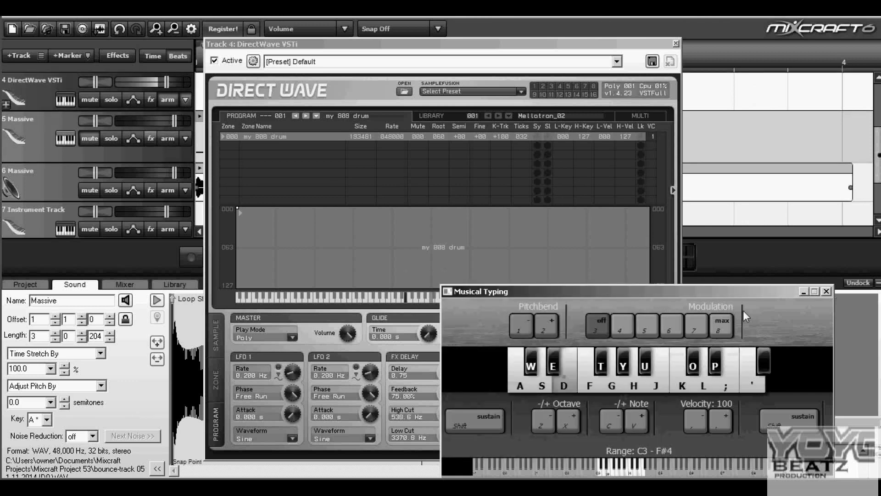
# Play another run of 808 notes, then move Musical Typing aside and close DirectWave.
pyautogui.moveTo(588, 469)
pyautogui.press('h')
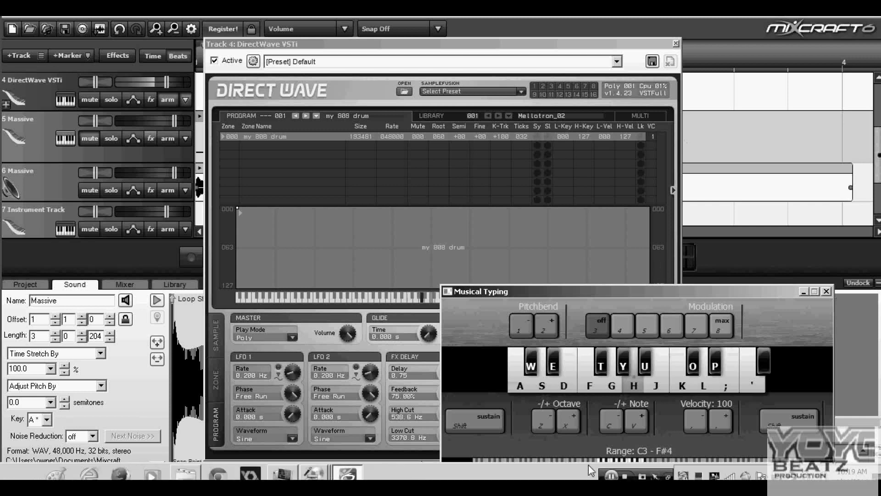
pyautogui.press('j')
pyautogui.press('l')
pyautogui.press(';')
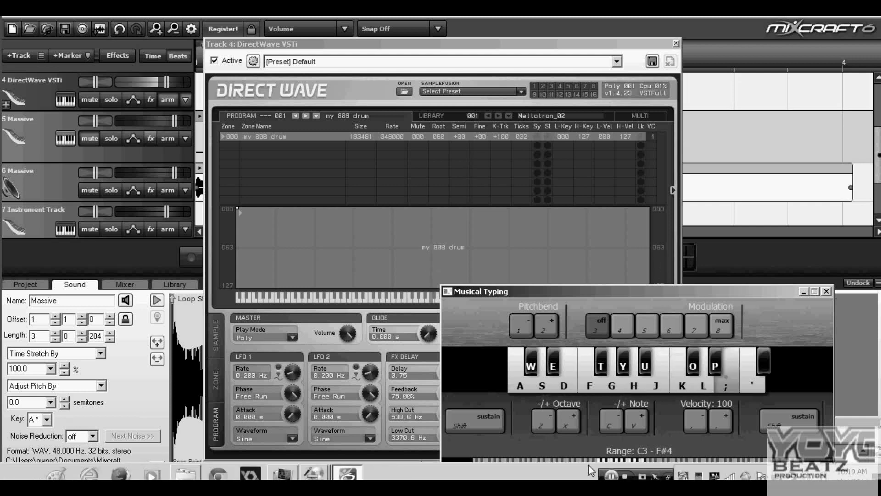
pyautogui.press('d')
pyautogui.press(';')
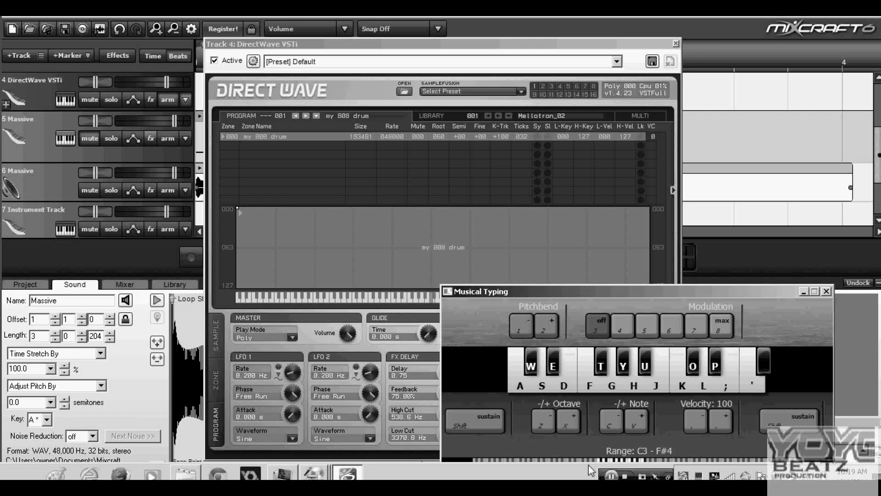
pyautogui.moveTo(552, 289); pyautogui.dragTo(596, 223)
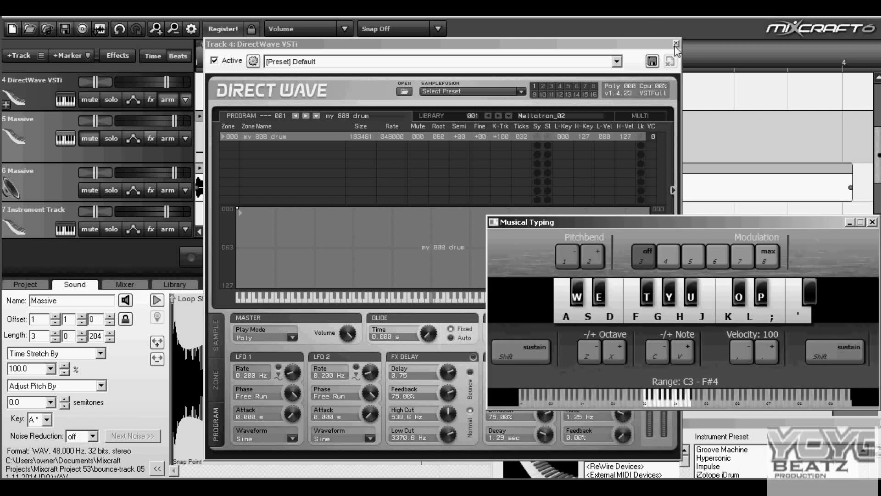
pyautogui.click(675, 44)
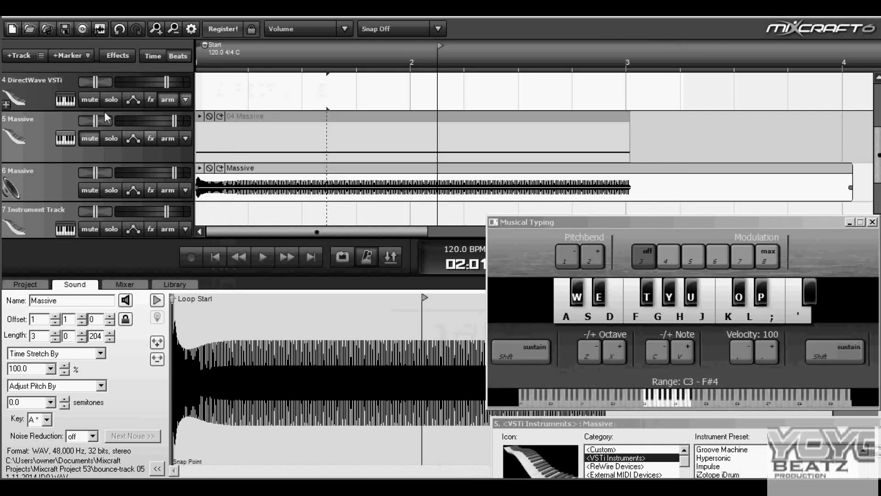
# Add IL Parametric EQ 2 to track 4 and boost a low band around 84Hz.
pyautogui.click(151, 100)
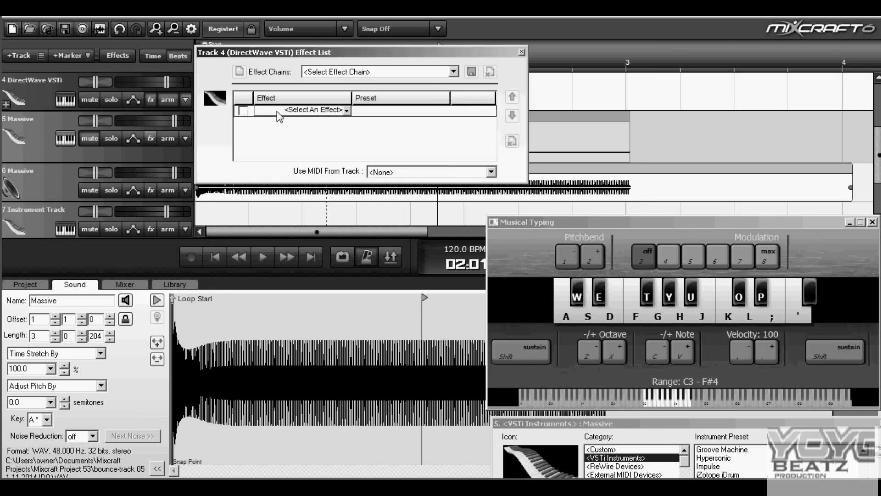
pyautogui.click(346, 110)
pyautogui.moveTo(396, 198); pyautogui.dragTo(396, 287)
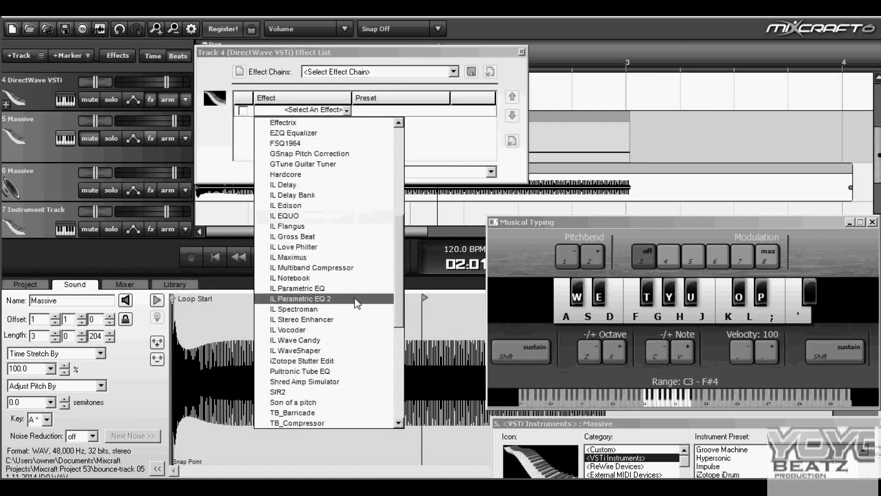
pyautogui.click(321, 297)
pyautogui.click(465, 111)
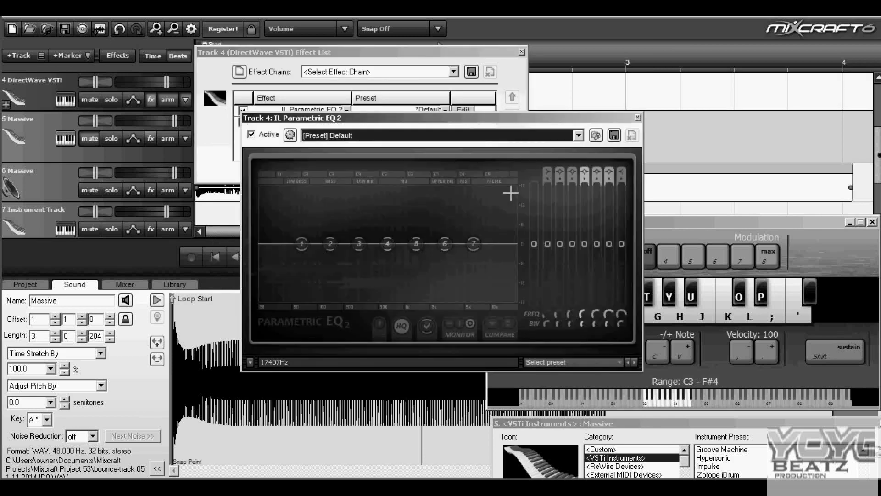
pyautogui.click(647, 233)
pyautogui.moveTo(388, 243); pyautogui.dragTo(285, 200)
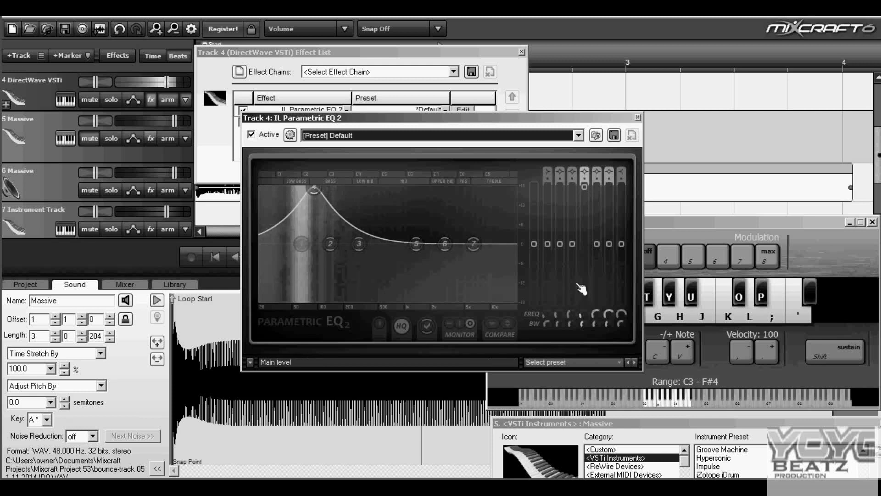
# Play a run of kick notes (J, F, ;) to hear the EQ boost.
pyautogui.click(706, 225)
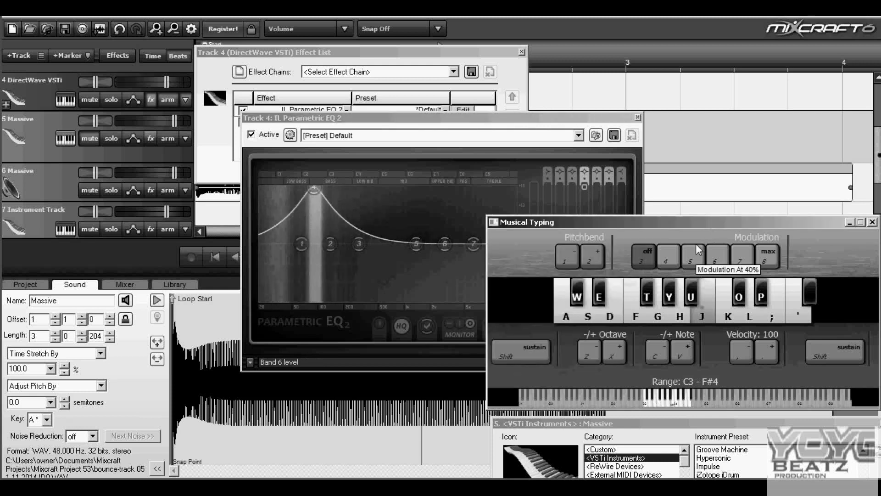
pyautogui.press('j')
pyautogui.press('f')
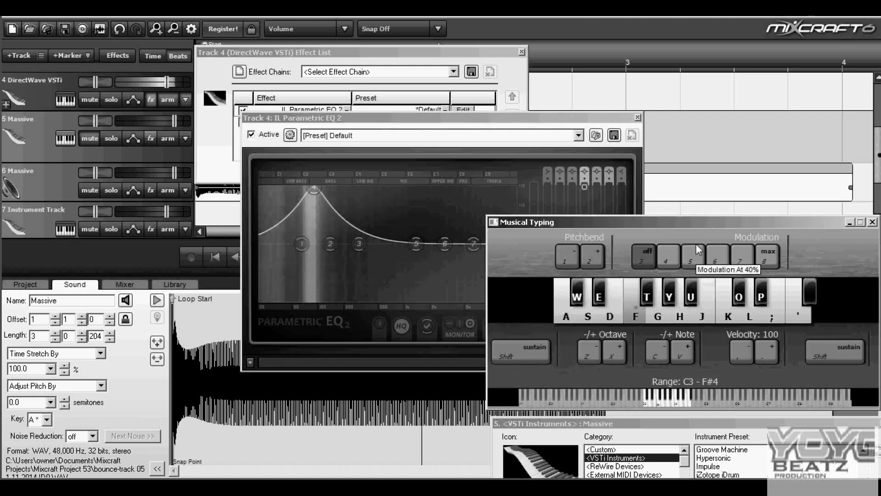
pyautogui.press('j')
pyautogui.press(';')
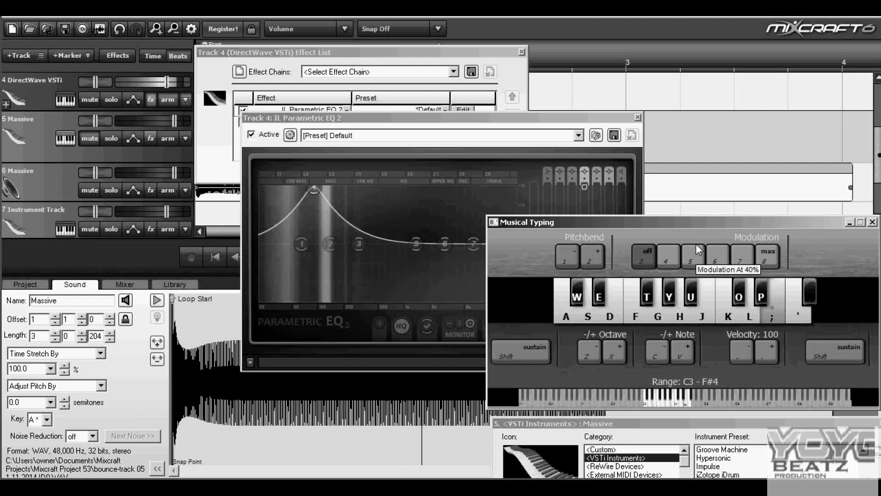
pyautogui.press('f')
pyautogui.press('j')
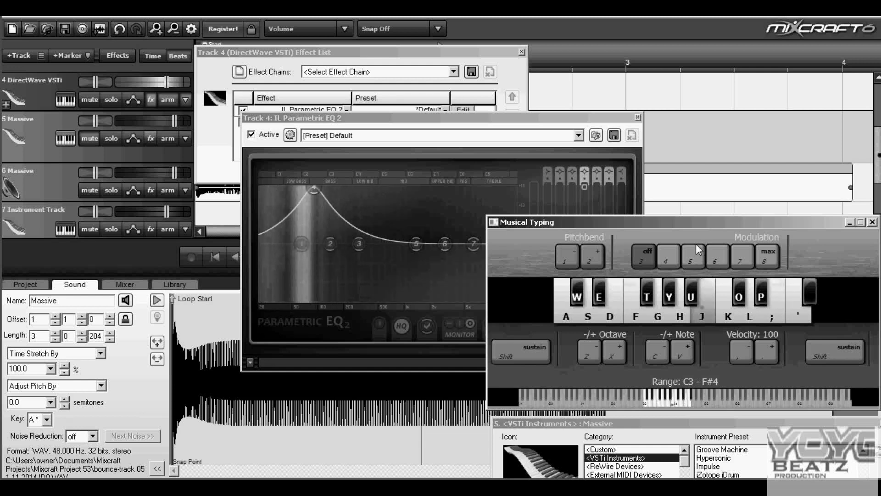
pyautogui.press(';')
pyautogui.press('j')
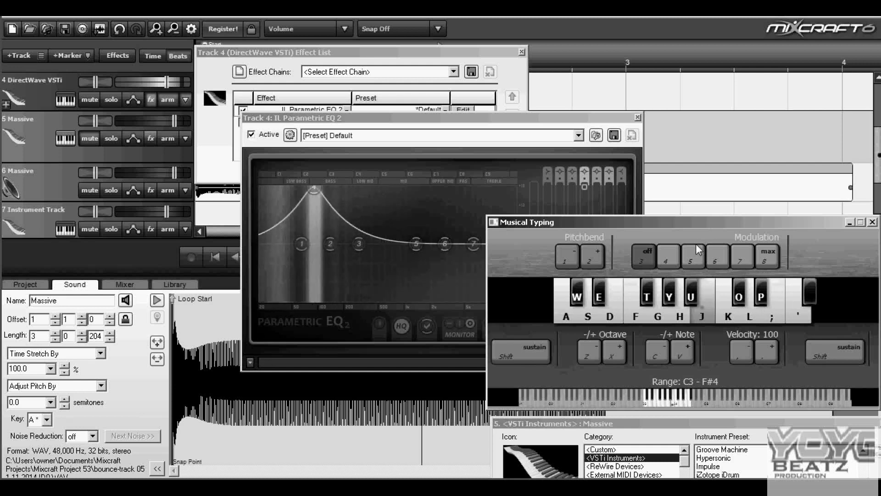
pyautogui.press('f')
pyautogui.press('j')
pyautogui.press(';')
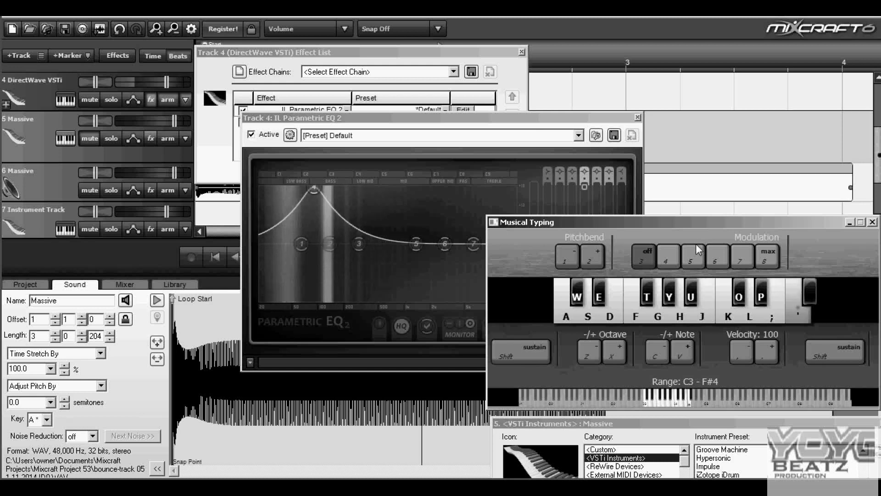
# Shift the Musical Typing range up to Eb4–A5 and play more kick notes through the EQ.
pyautogui.click(687, 393)
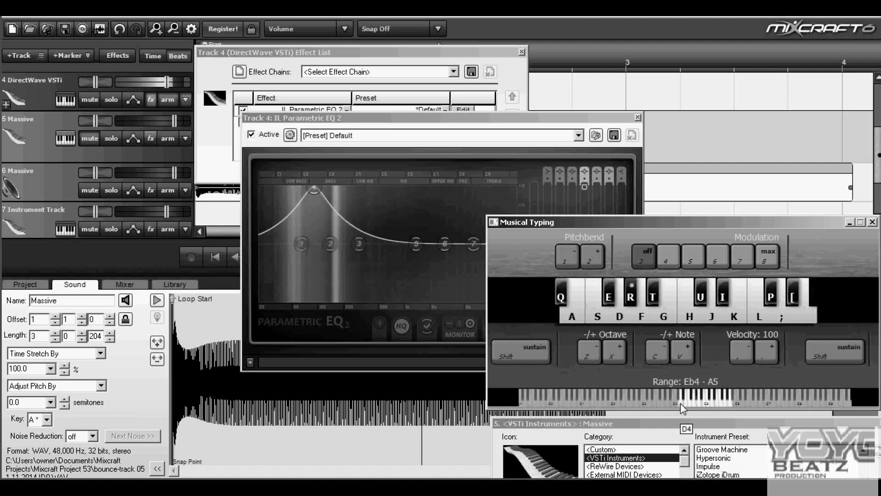
pyautogui.press('j')
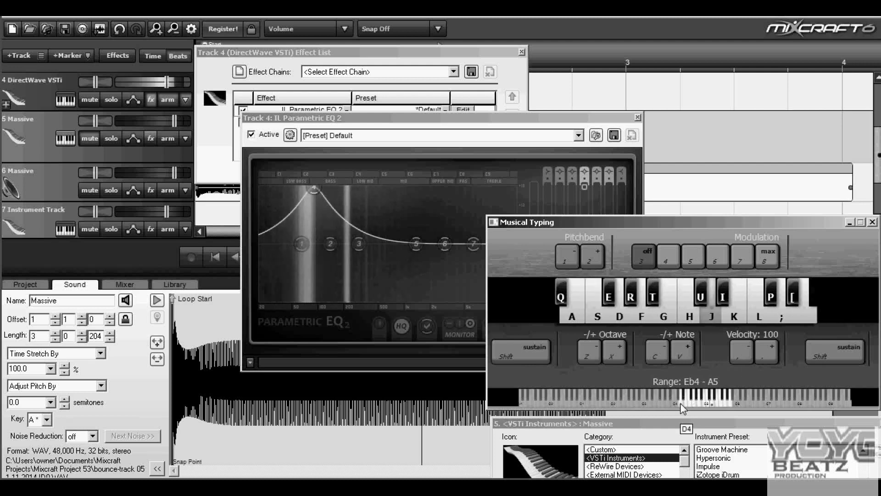
pyautogui.press('d')
pyautogui.press('j')
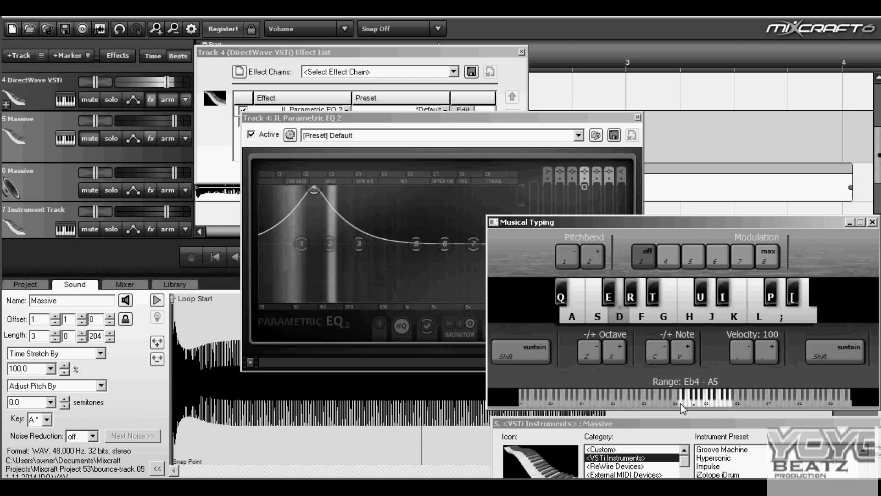
pyautogui.press('d')
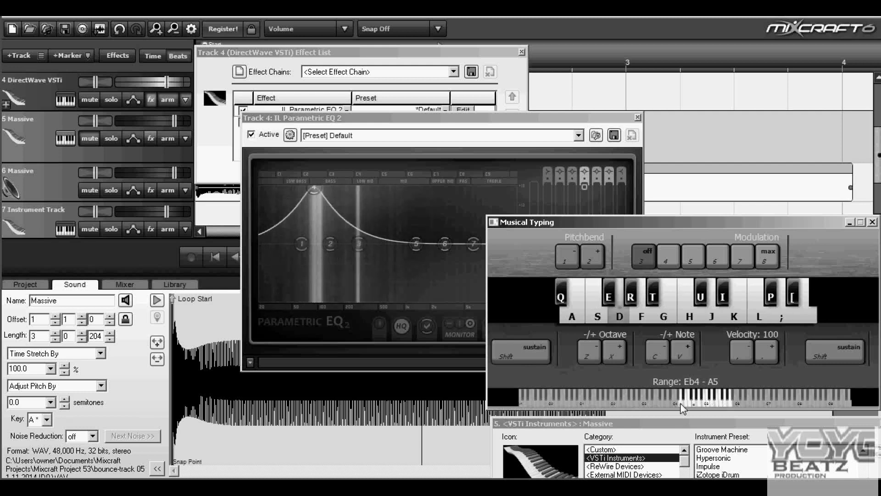
pyautogui.click(165, 83)
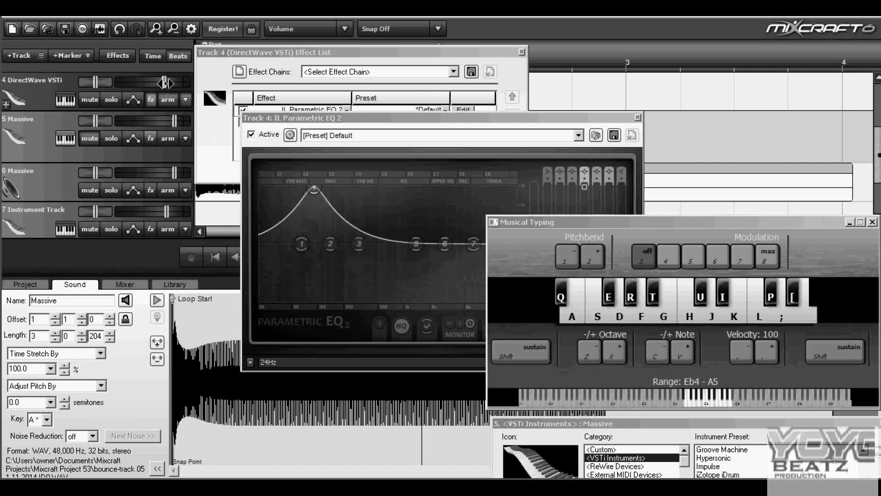
pyautogui.click(131, 287)
# Close the Parametric EQ 2 and effect list windows and play test kick notes.
pyautogui.click(637, 117)
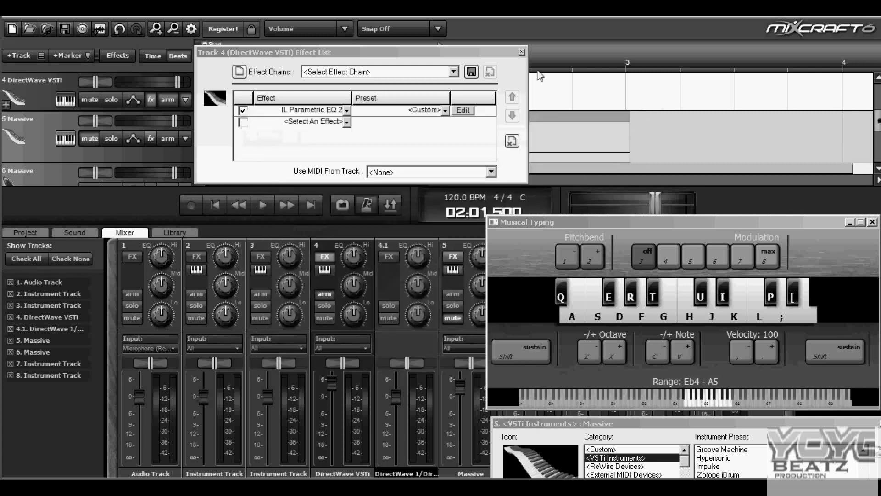
pyautogui.click(521, 52)
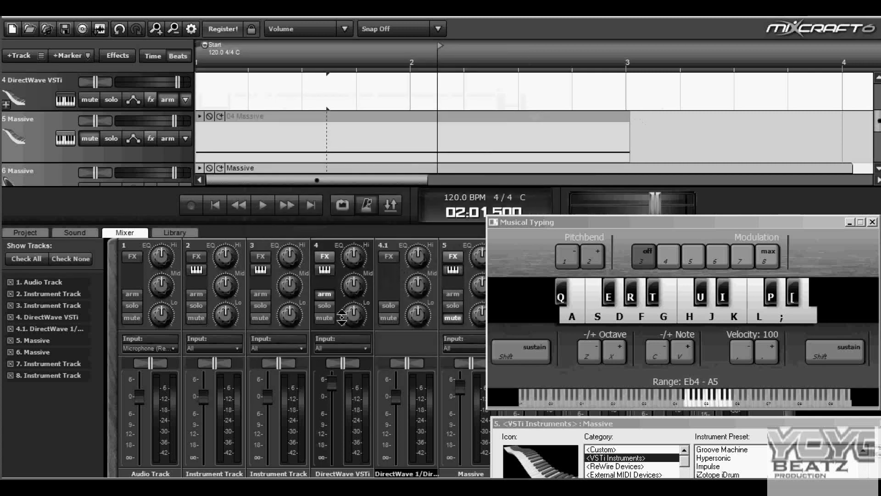
pyautogui.click(541, 281)
pyautogui.press('e')
pyautogui.press('e')
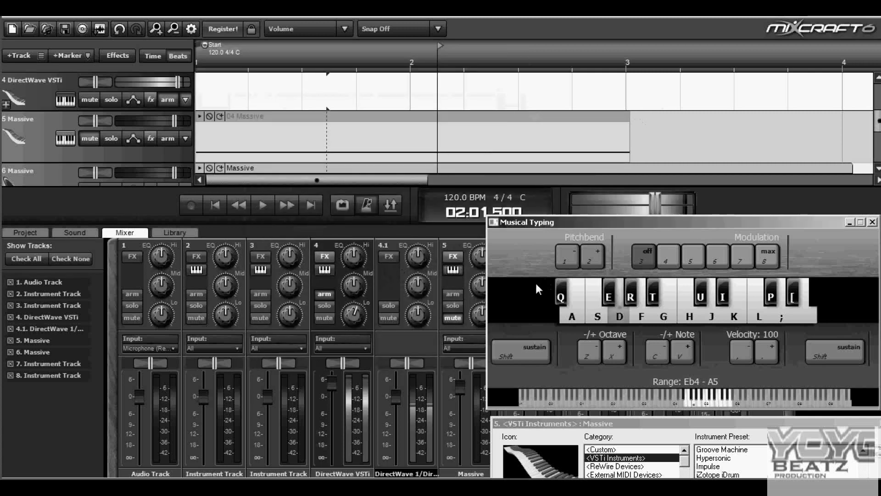
pyautogui.press('h')
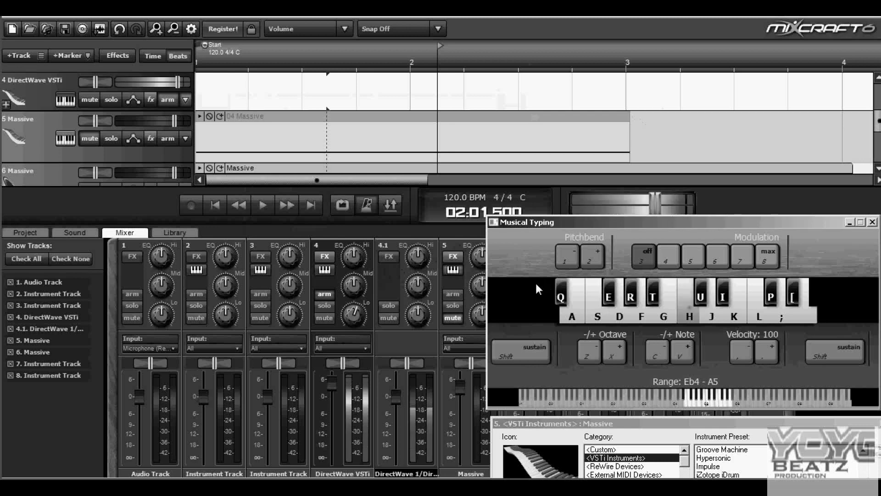
# Raise track 4's DirectWave volume to +4.5 dB and audition the louder 808.
pyautogui.click(177, 83)
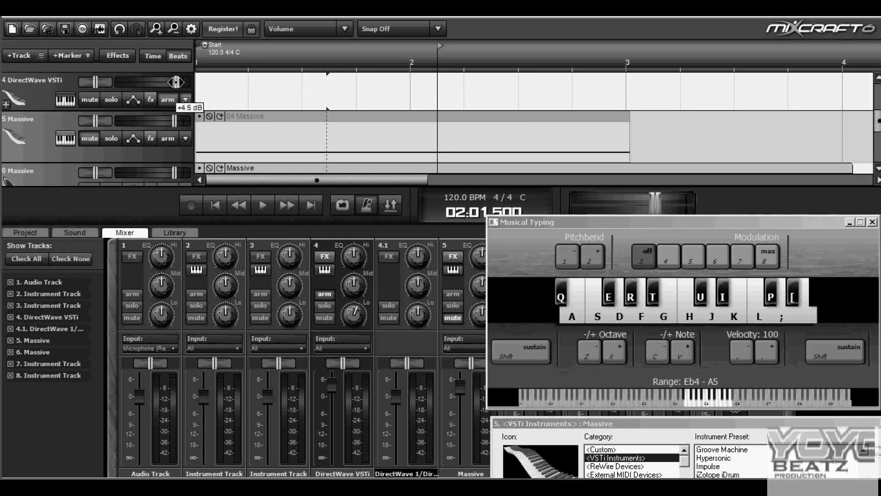
pyautogui.press('i')
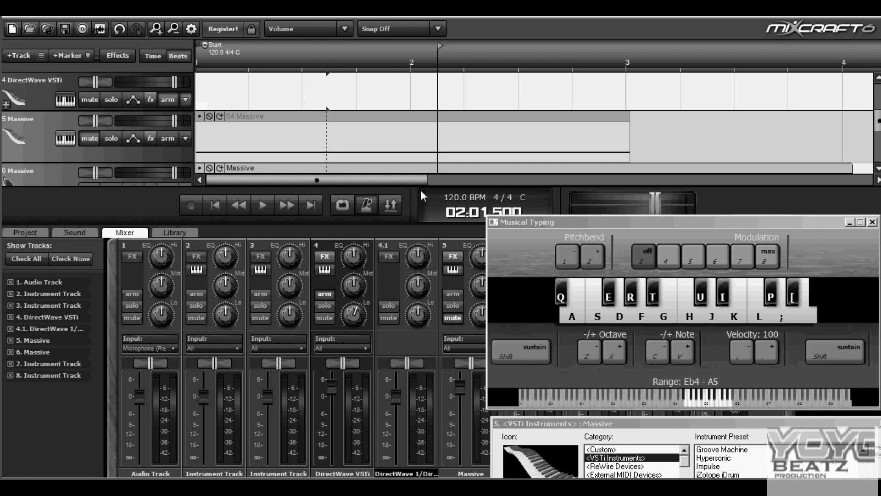
pyautogui.press('j')
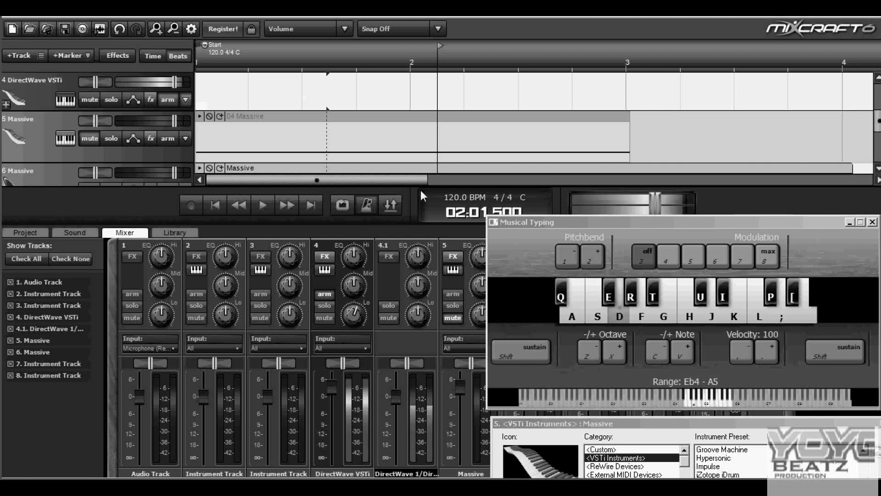
pyautogui.press('h')
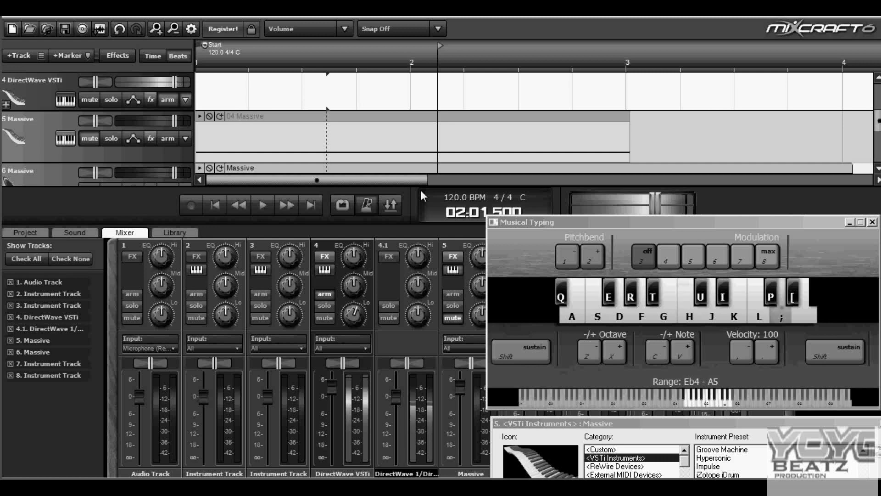
pyautogui.press('j')
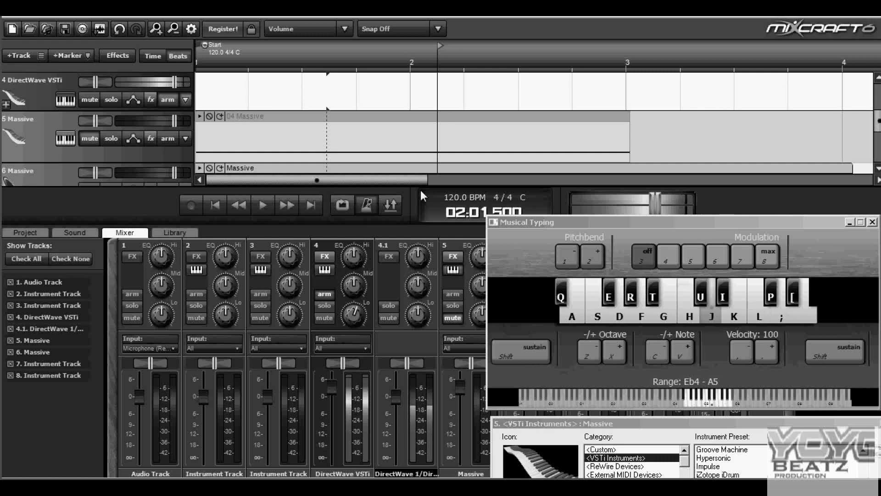
pyautogui.press('d')
pyautogui.press('s')
pyautogui.press('d')
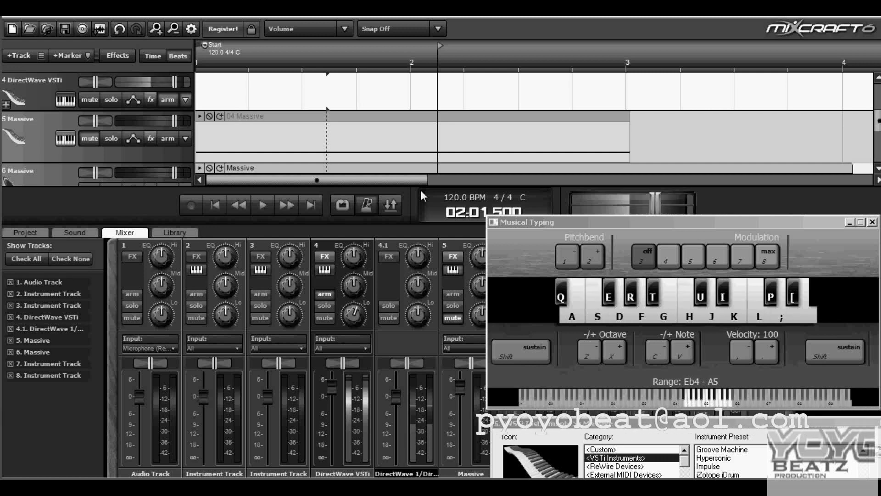